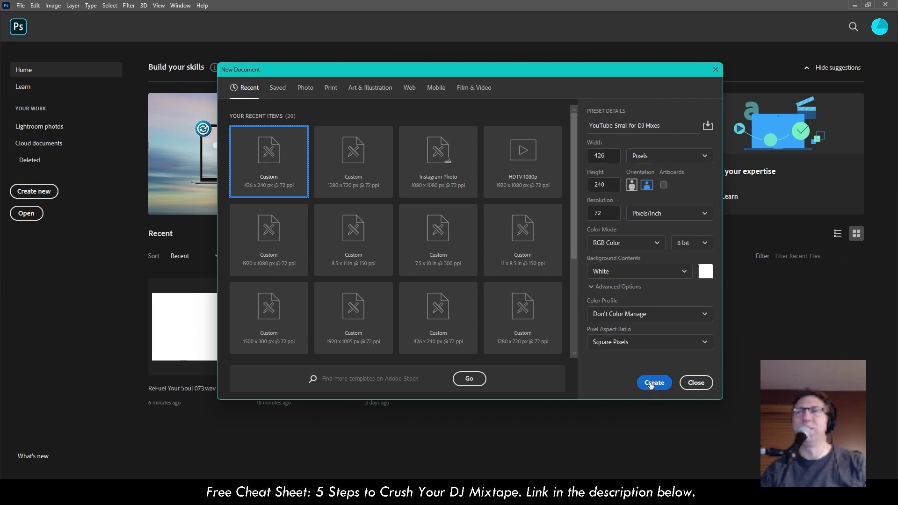
Create the 426 x 240 pixel document at 72 pixels/inch on a white background and start a video timeline for it
left_click(651, 384)
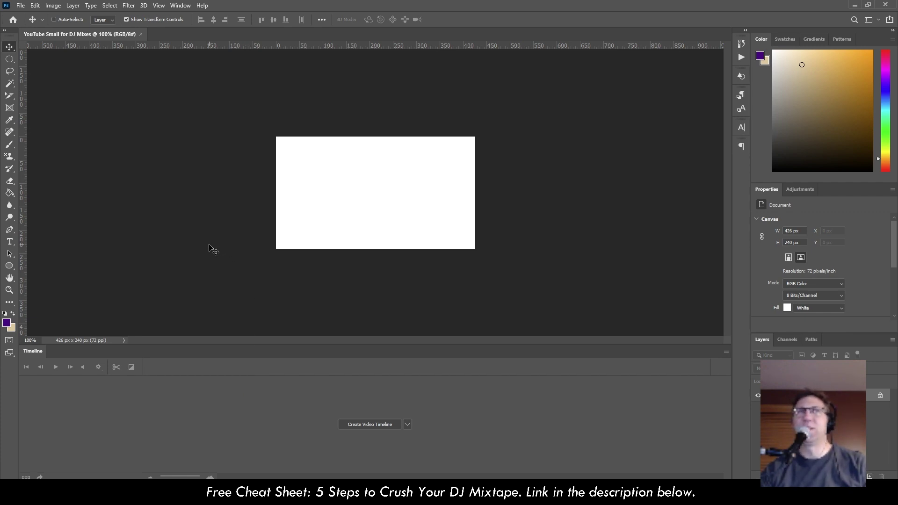
left_click(181, 6)
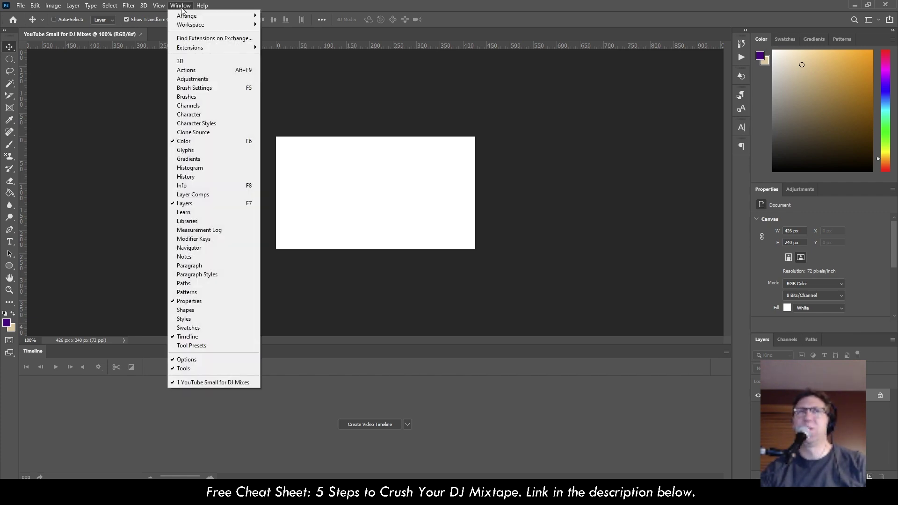
left_click(202, 337)
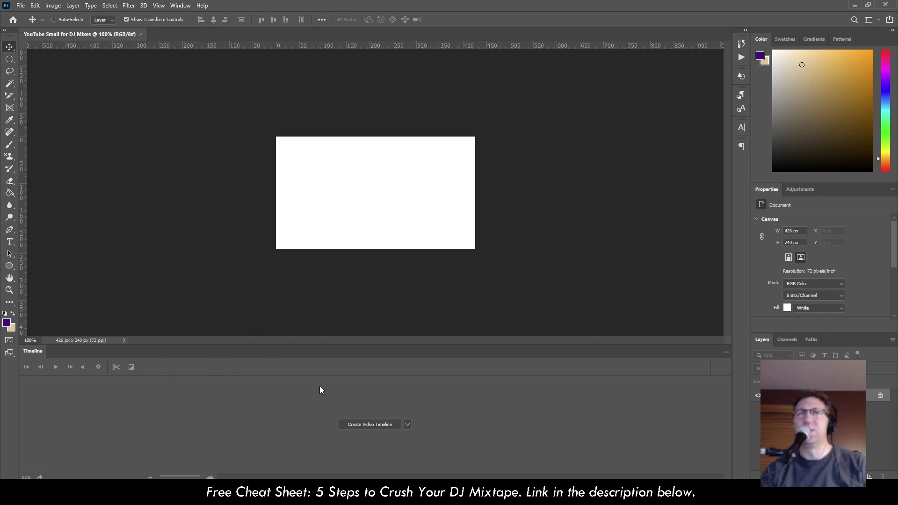
left_click(363, 424)
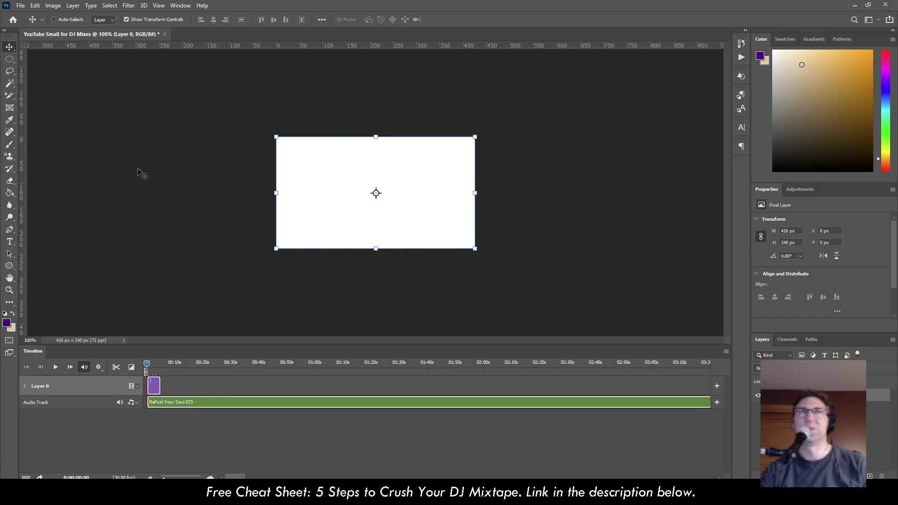
Save the document as ReFuel Your Soul 073 VIDEO.psd
left_click(21, 6)
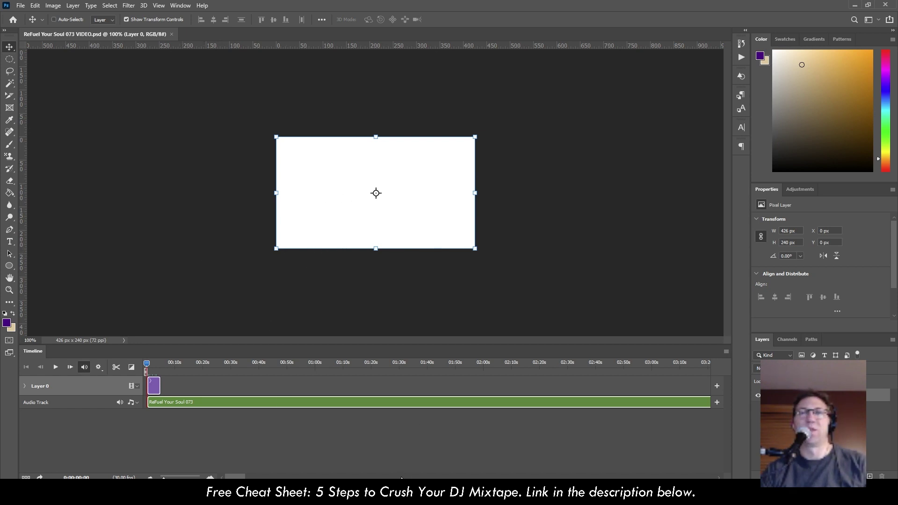
Place the Cover Art file from the Artwork folder on the canvas as a linked smart object at its default size
left_click(20, 7)
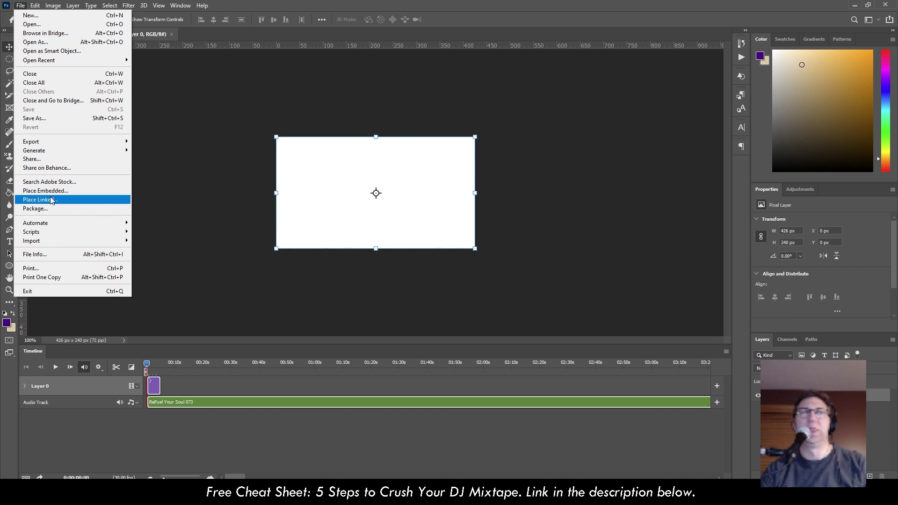
left_click(50, 200)
left_click(290, 187)
double_click(321, 232)
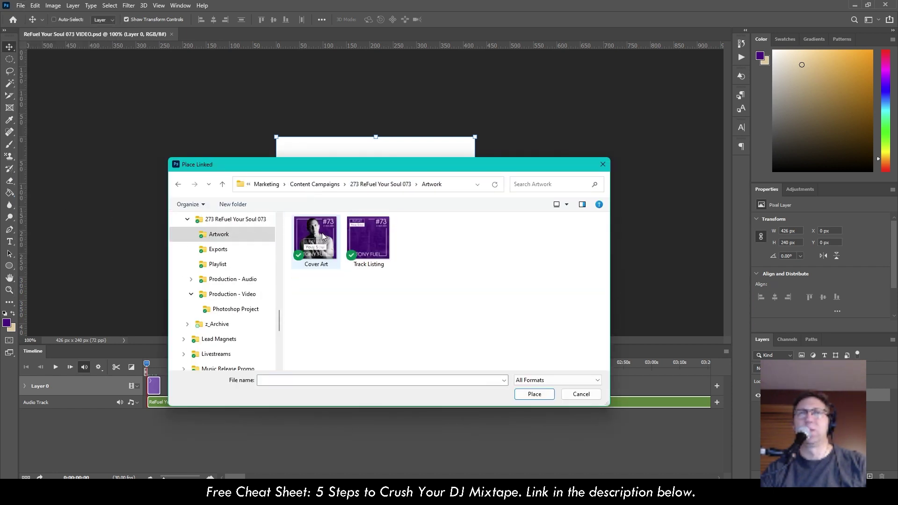
left_click(320, 243)
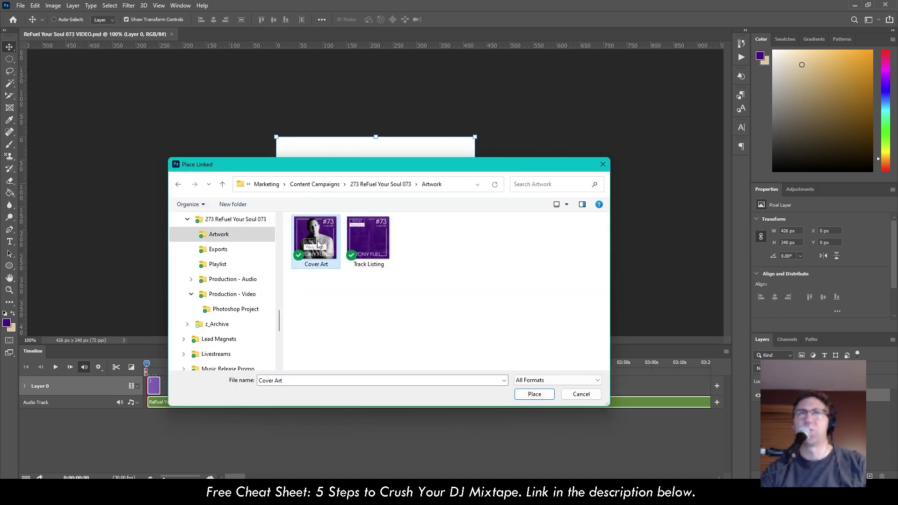
left_click(533, 394)
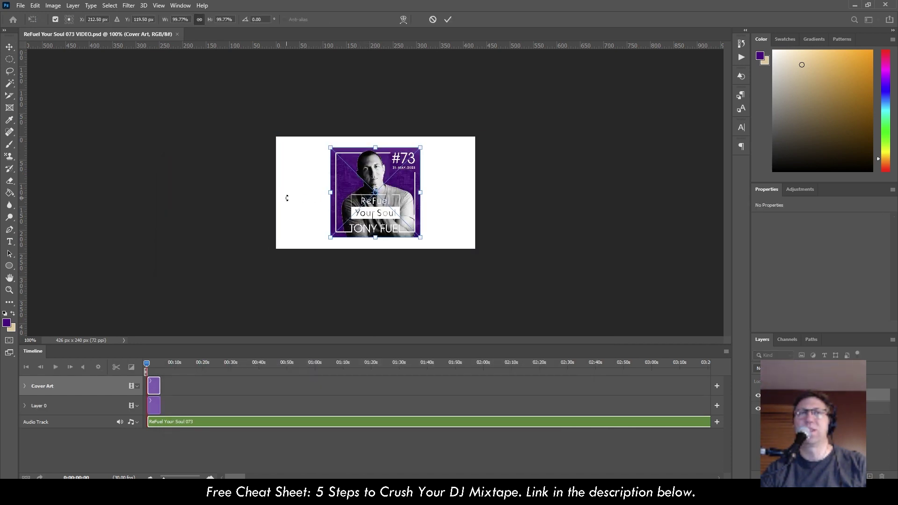
left_click(448, 19)
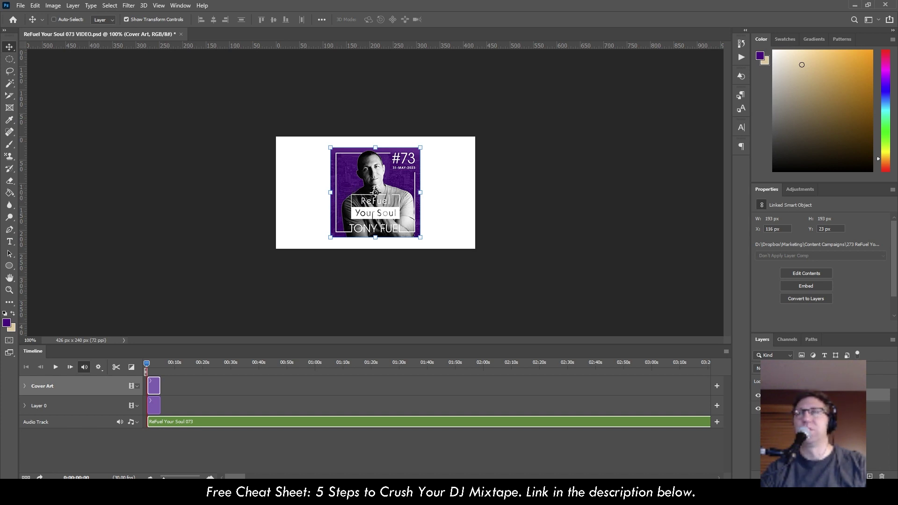
Select Layer 0 and set the foreground color to a very dark purple, darkened from a purple sampled off the cover art
left_click(804, 408)
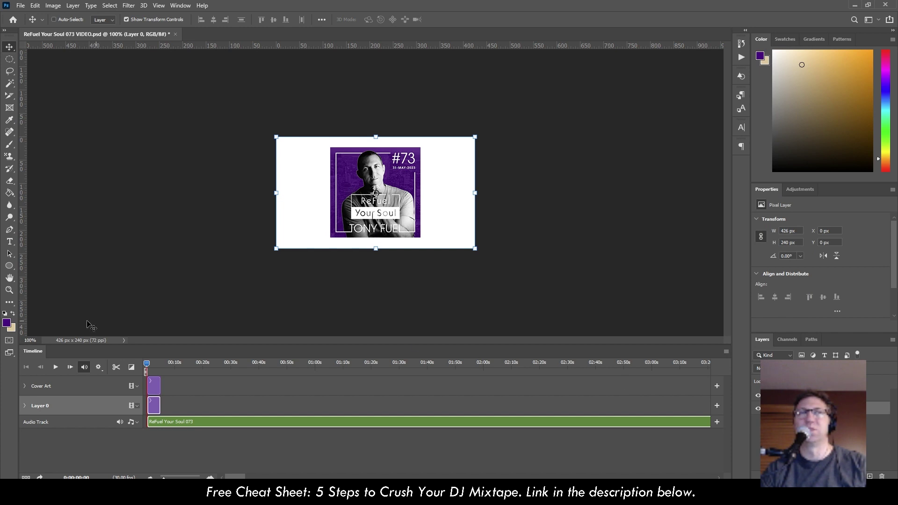
left_click(8, 325)
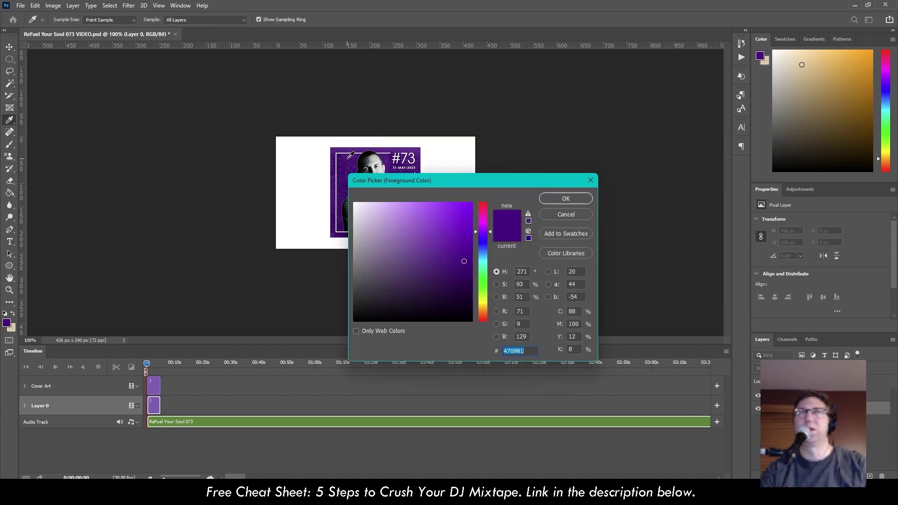
left_click(348, 157)
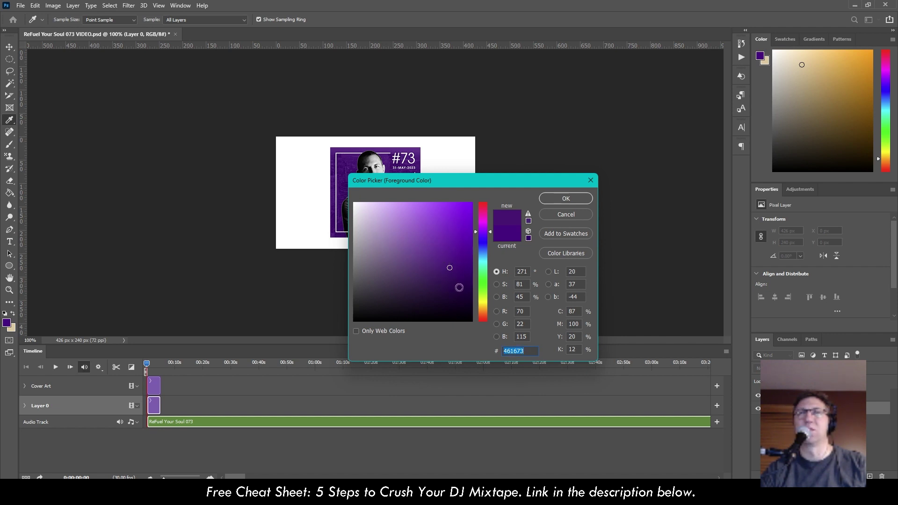
left_click(460, 289)
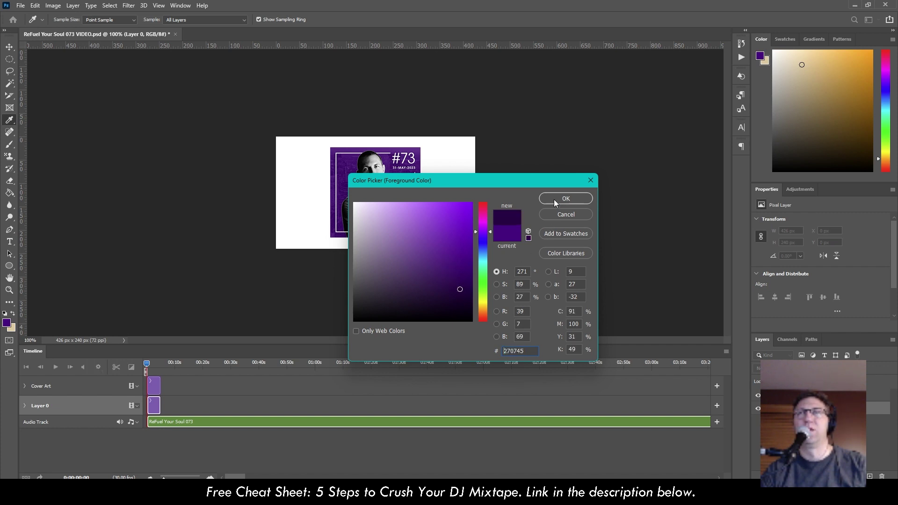
left_click(464, 297)
left_click(565, 199)
Fill the white background of Layer 0 with the foreground color using the Paint Bucket tool
key("v")
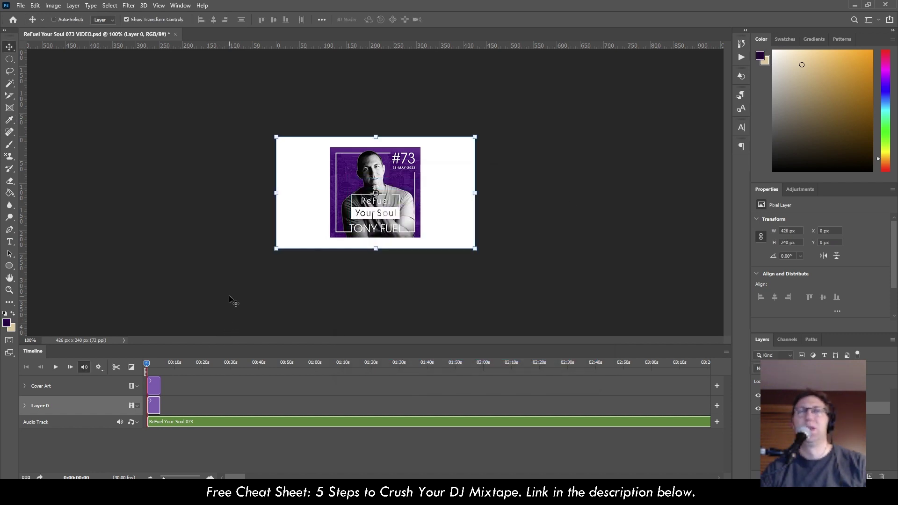
key("g")
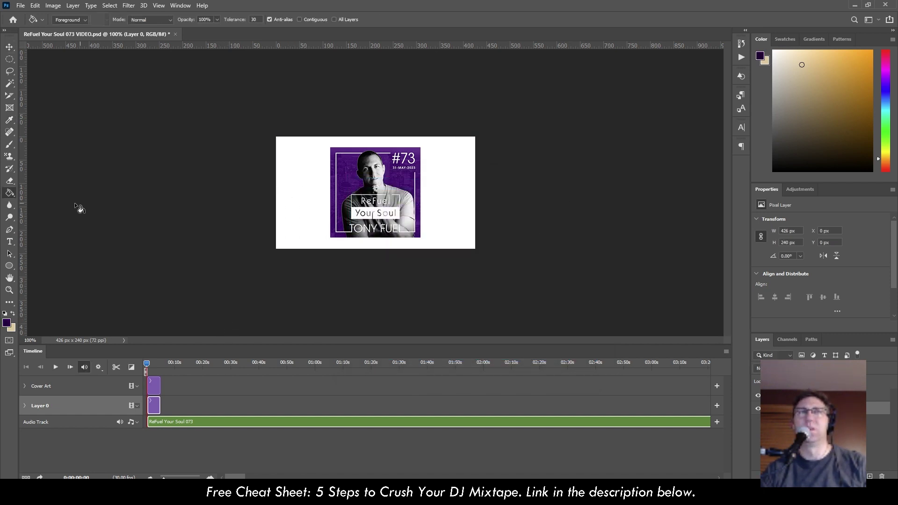
left_click(289, 196)
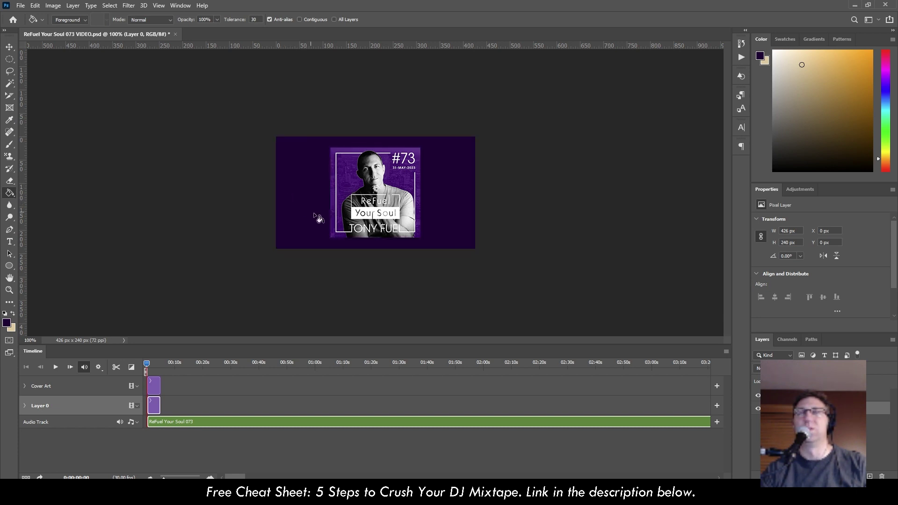
Move the Cover Art layer slightly to the right, to about X 133 px and Y 24 px
left_click(877, 395)
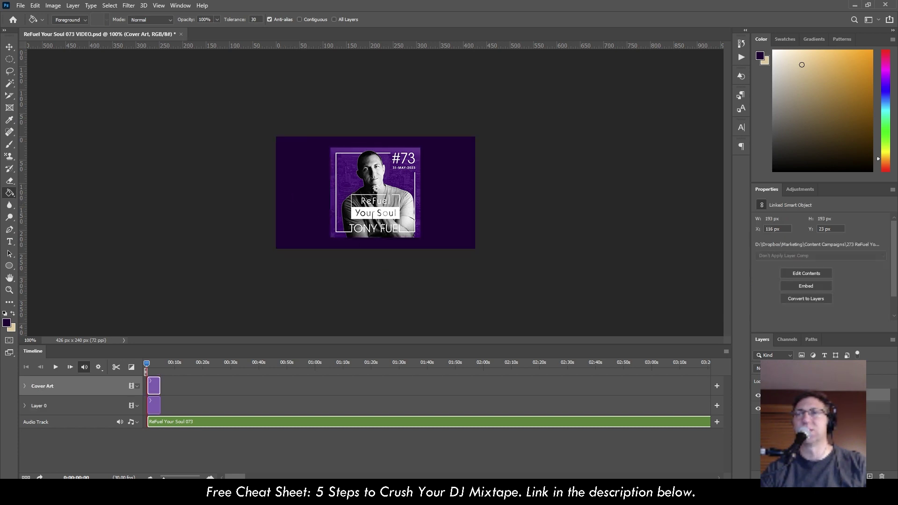
key("v")
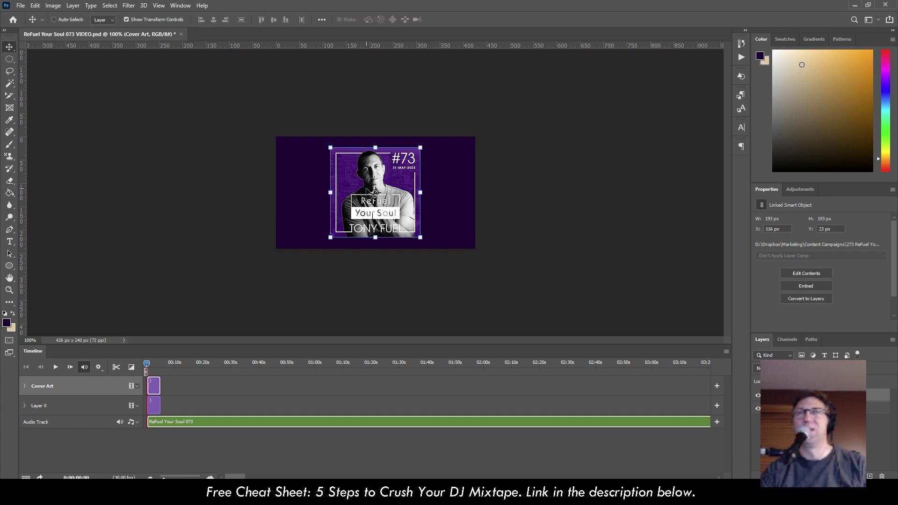
left_click_drag(360, 180, 369, 179)
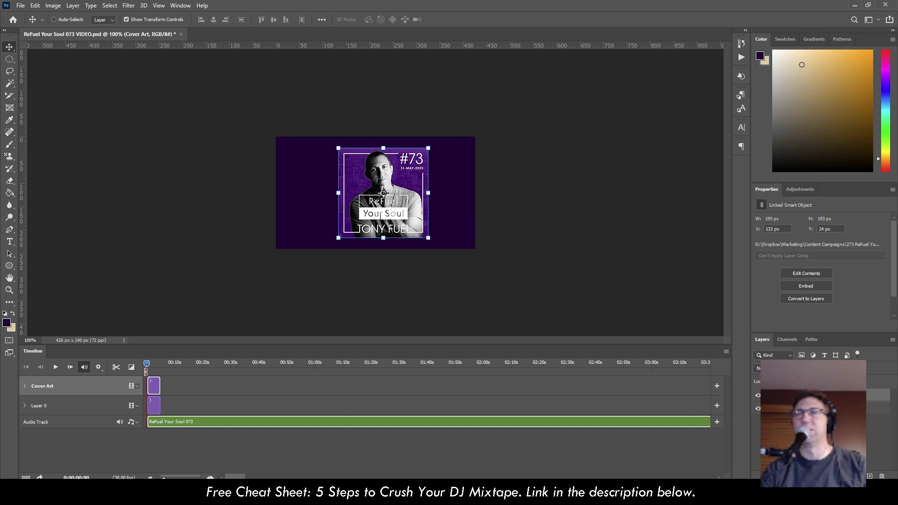
Add a white Outer Glow to the Cover Art layer with 0% spread and a size of about 16 px
left_click(821, 476)
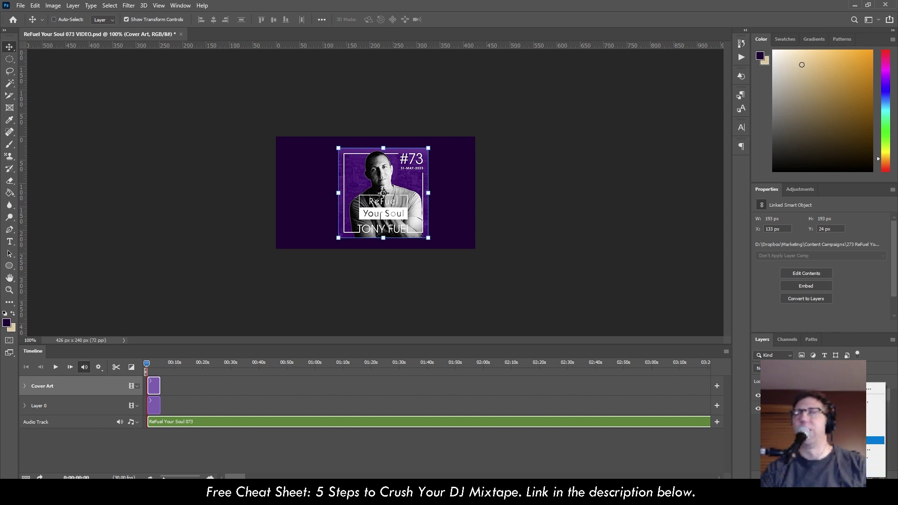
left_click(874, 464)
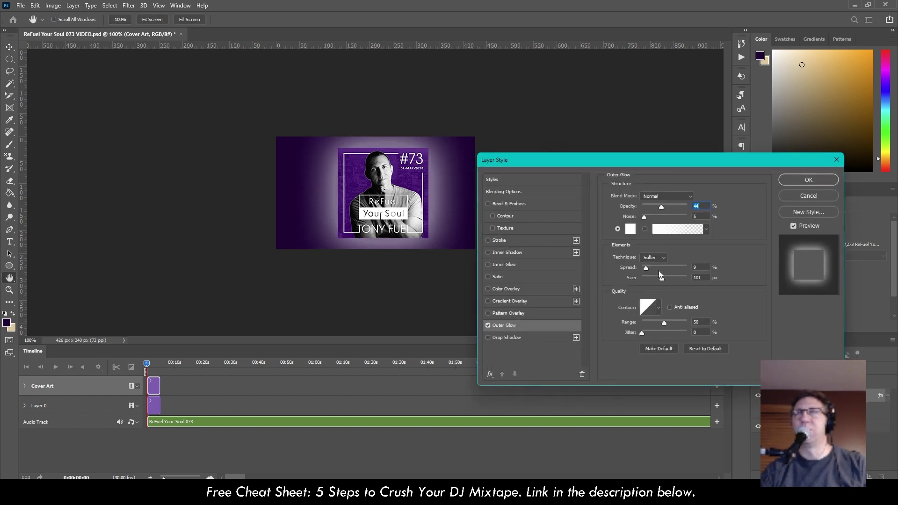
left_click_drag(660, 281, 650, 279)
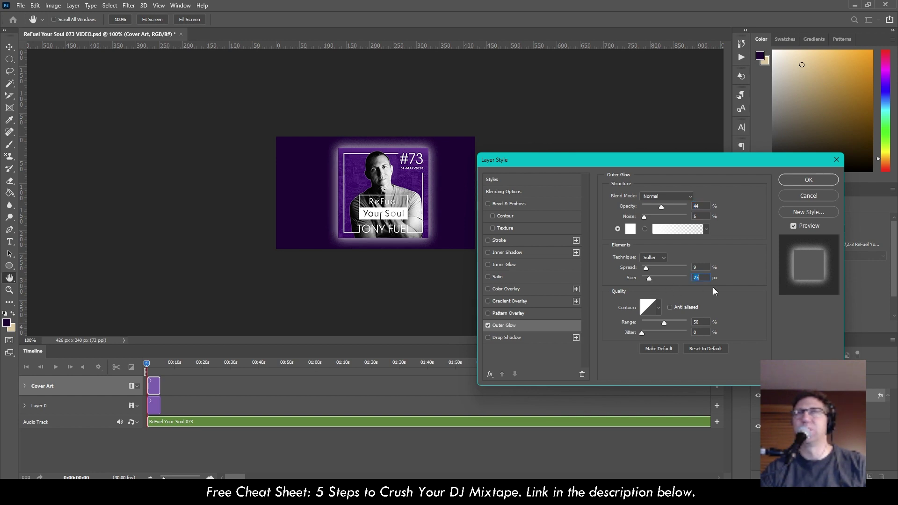
left_click(640, 267)
left_click_drag(649, 277, 648, 277)
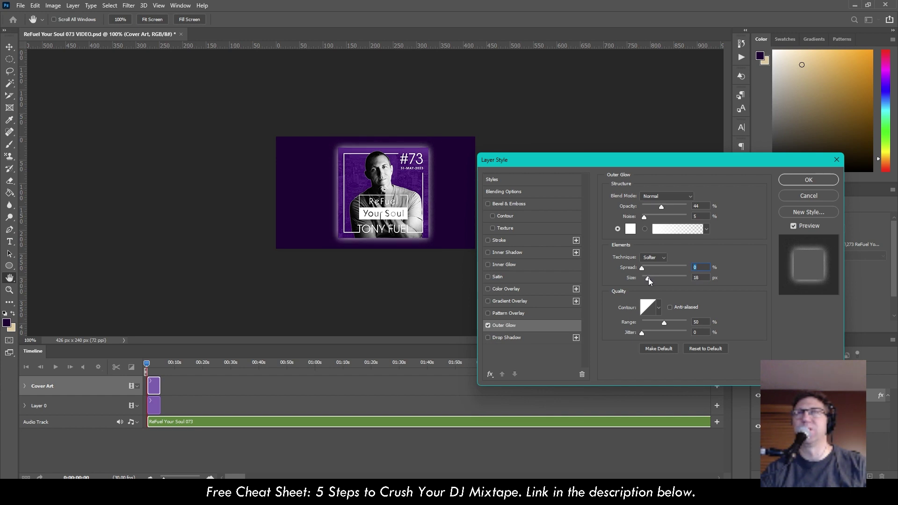
key("Return")
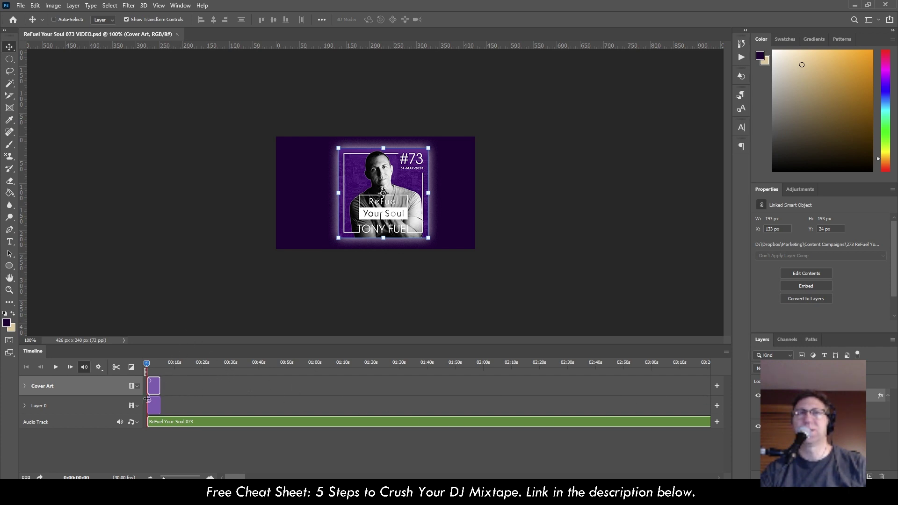
Extend the Cover Art and Layer 0 clips in the timeline so both end together with the audio track
left_click(107, 402, "shift")
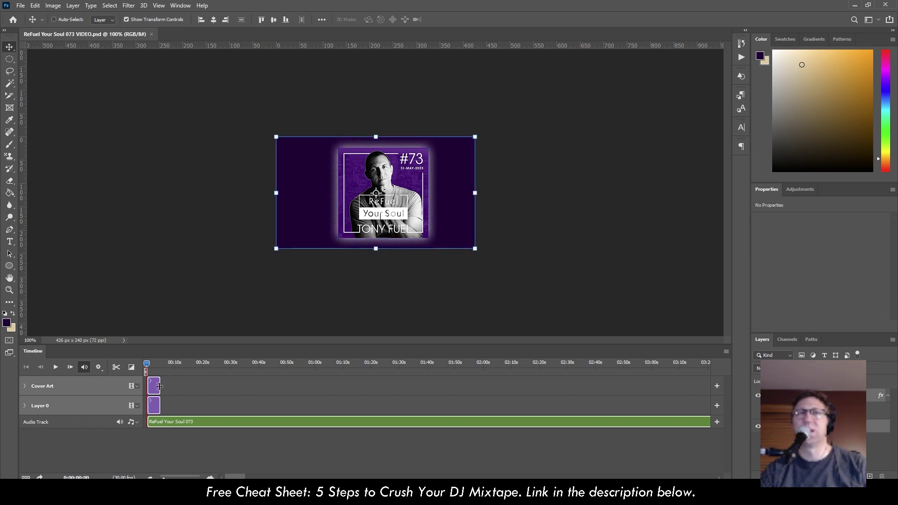
left_click_drag(159, 385, 684, 392)
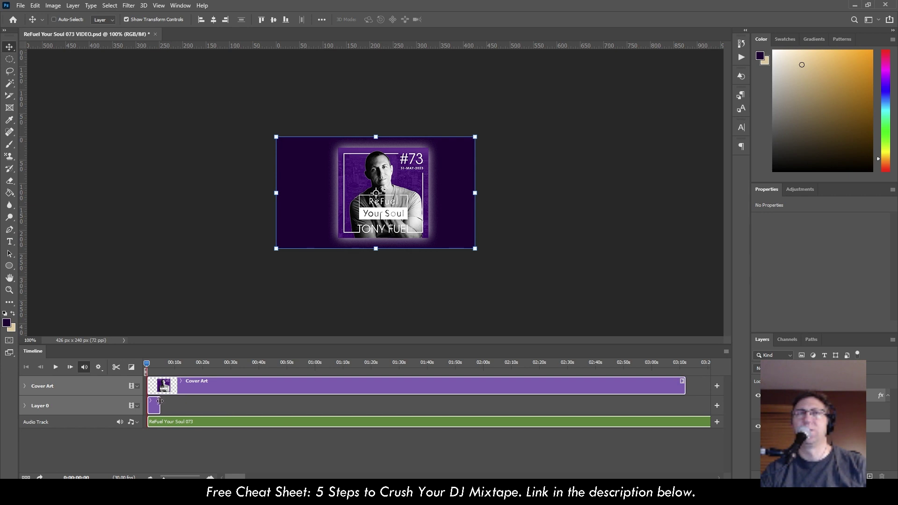
left_click_drag(159, 402, 685, 403)
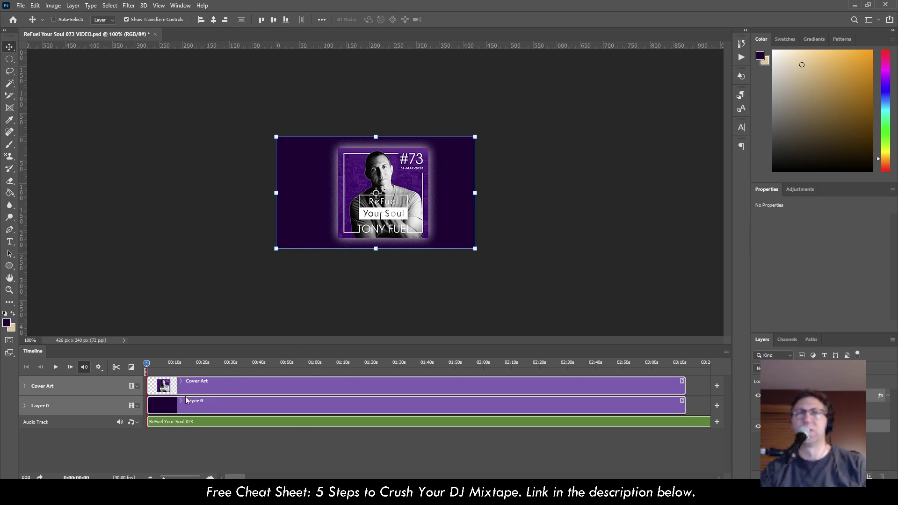
left_click(150, 478)
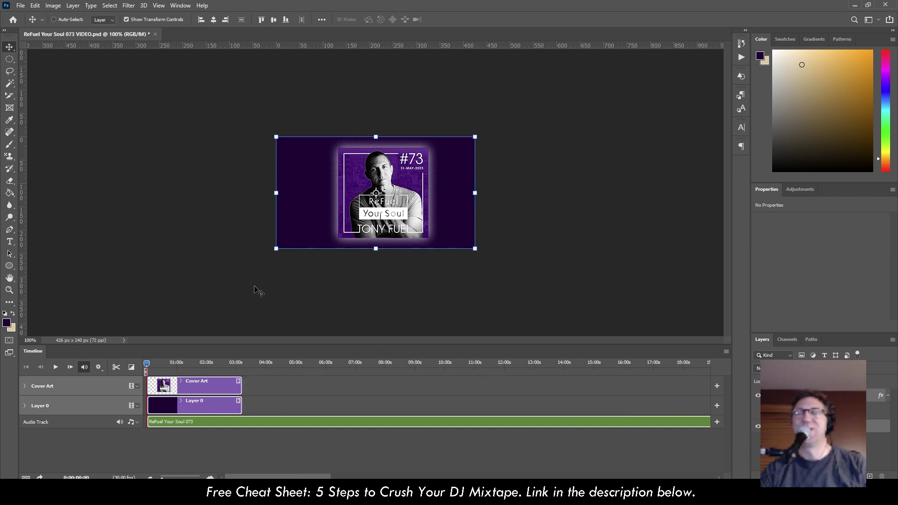
left_click_drag(241, 383, 688, 384)
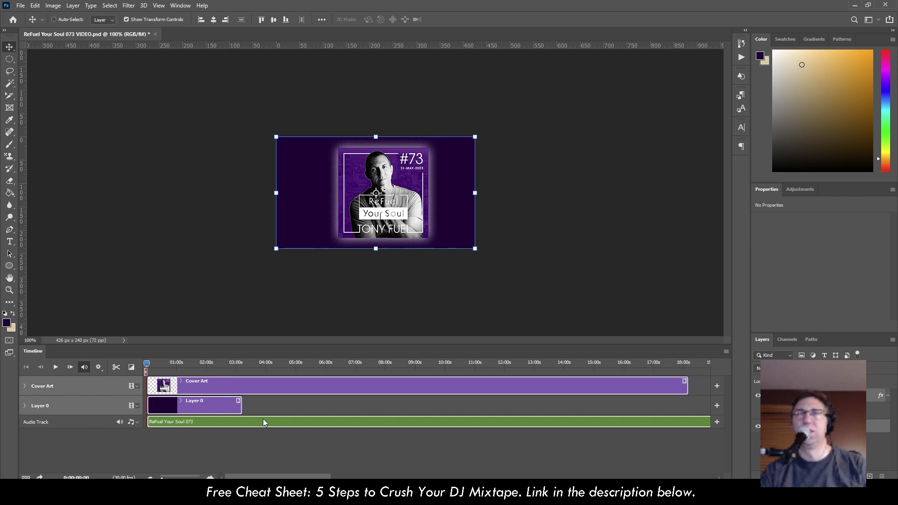
left_click_drag(241, 405, 687, 406)
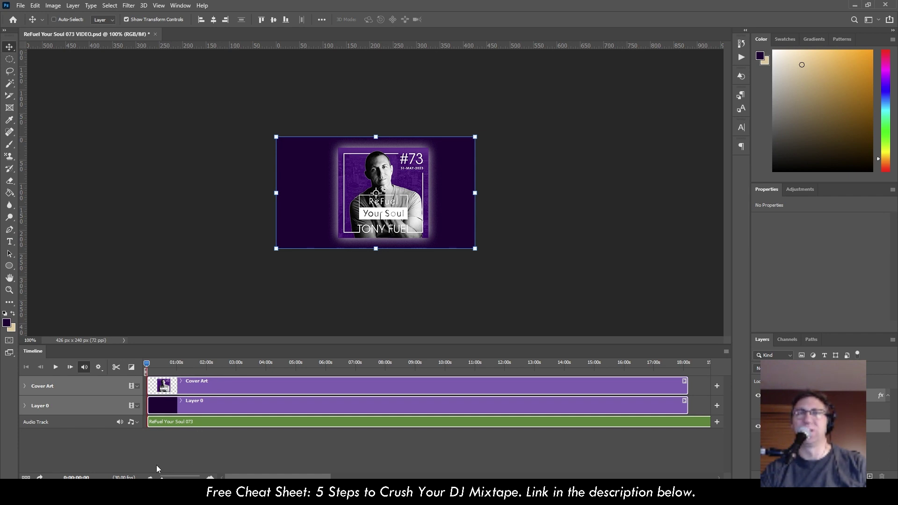
left_click(150, 478)
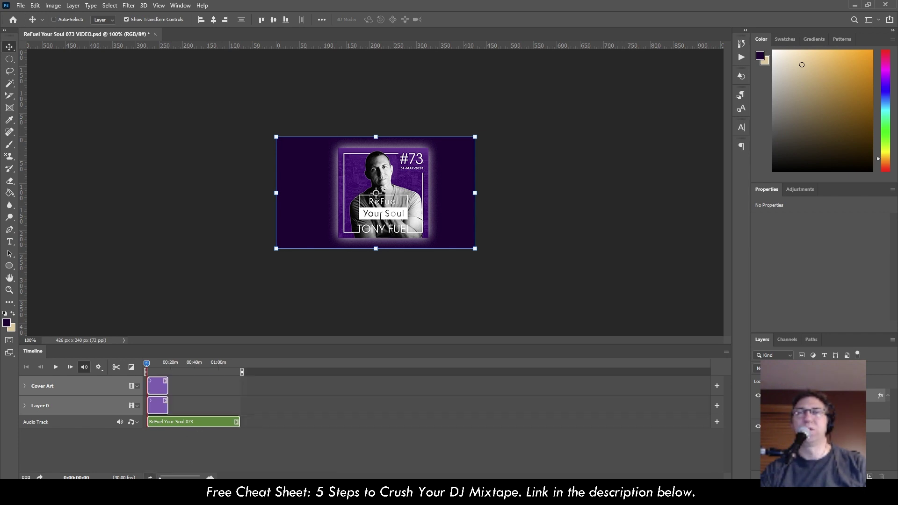
left_click_drag(166, 387, 239, 387)
left_click_drag(167, 408, 239, 407)
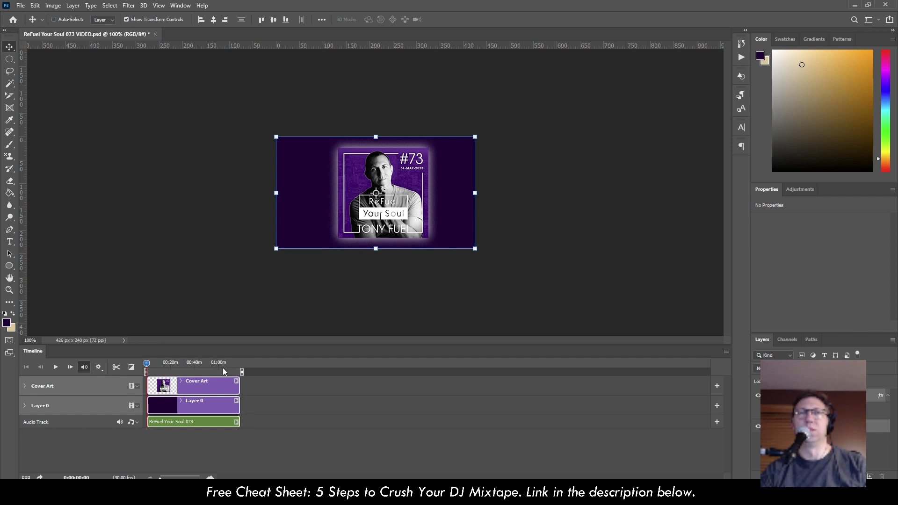
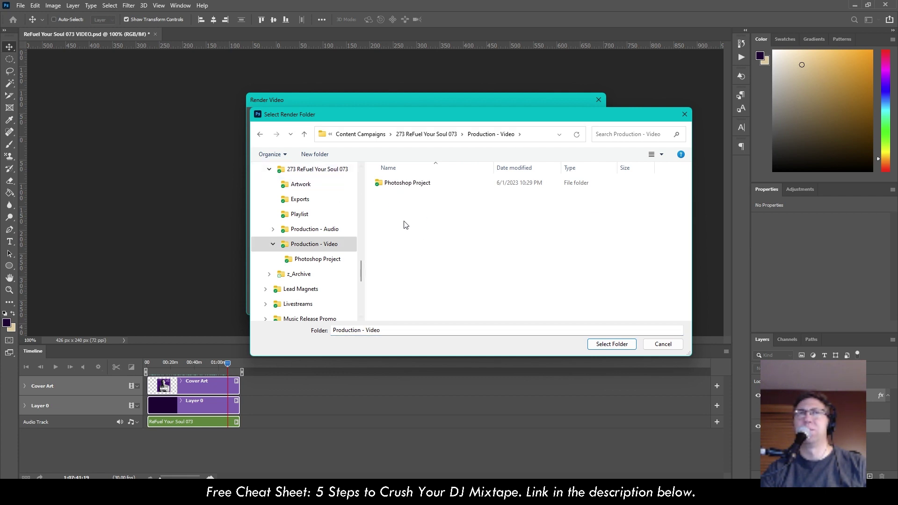
Set the render location to the Exports folder of 273 ReFuel Your Soul 073 and render the video
left_click(449, 135)
double_click(391, 197)
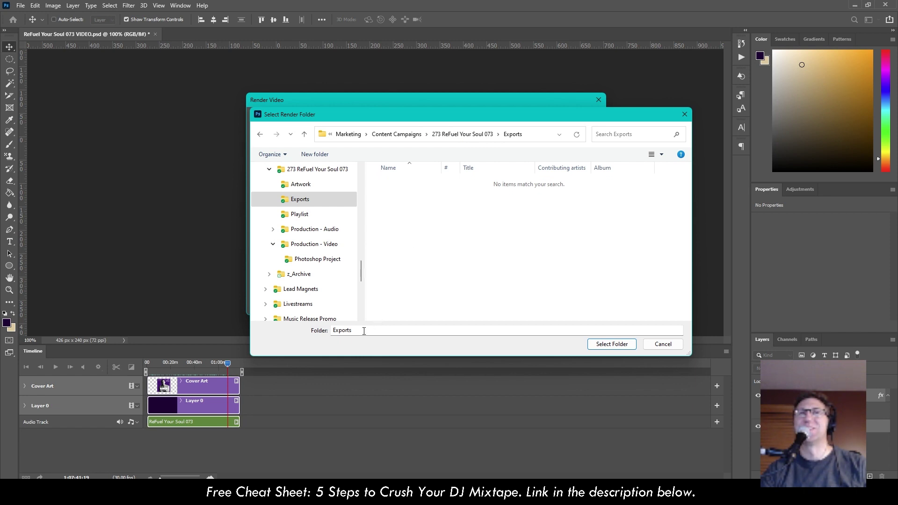
left_click(612, 344)
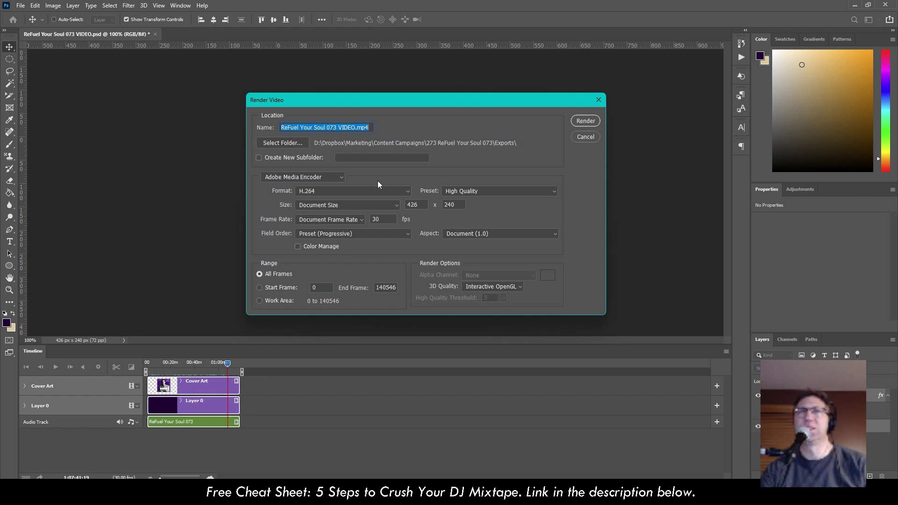
key("Return")
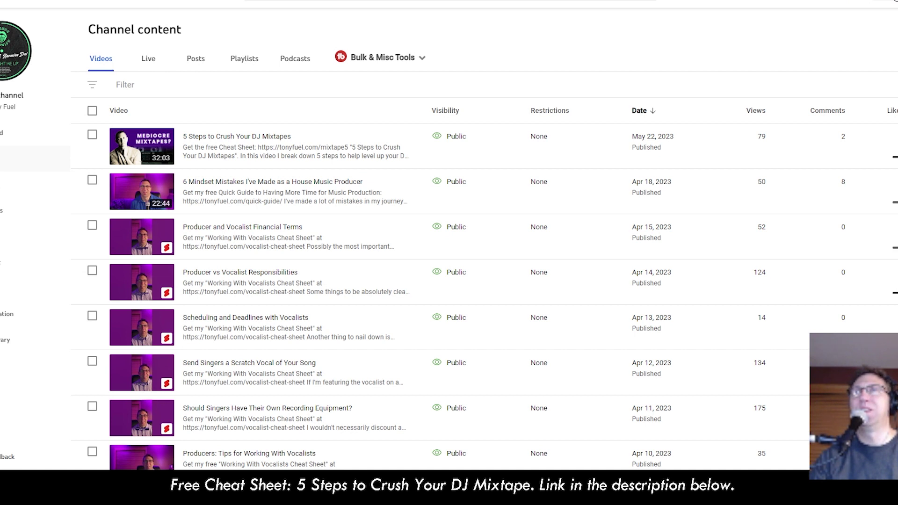
Switch to YouTube Studio and upload the file ReFuel Your Soul 073 VIDEO.mp4 as a new video
left_click(879, 1)
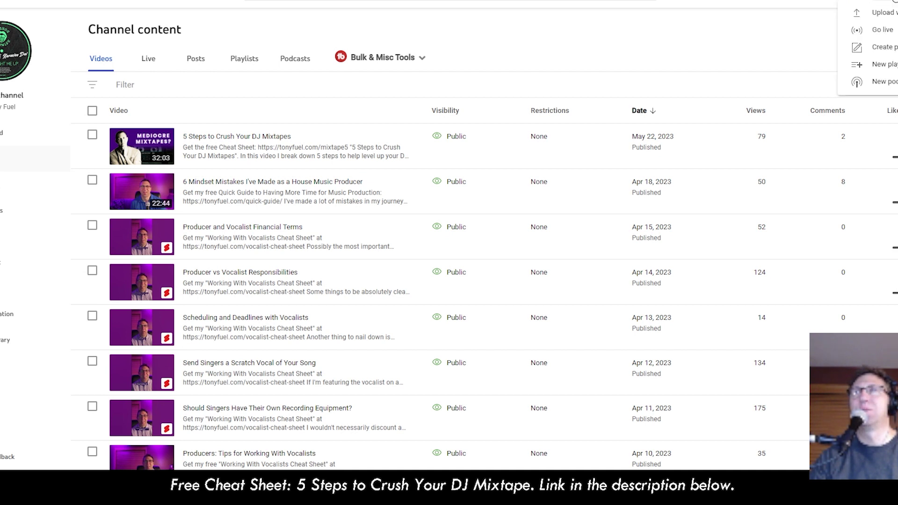
left_click(884, 14)
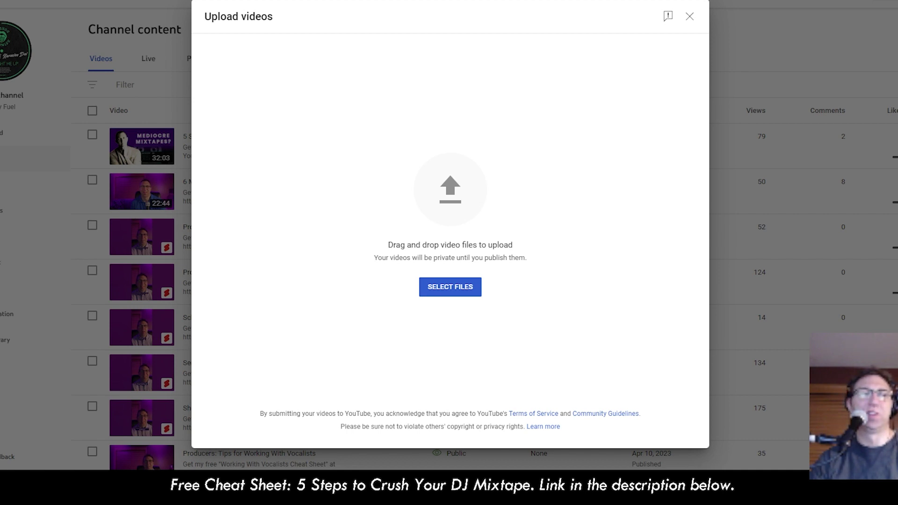
left_click_drag(0, 197, 440, 186)
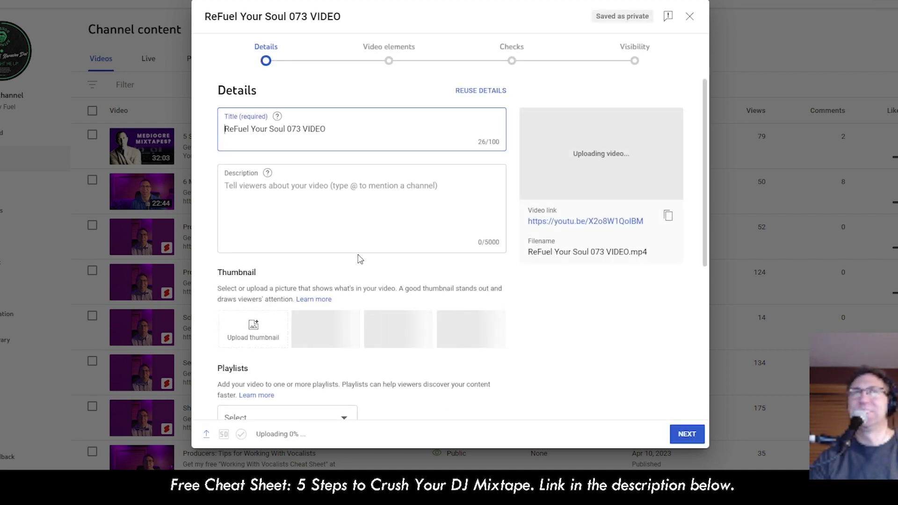
Remove the word VIDEO from the video title so it reads ReFuel Your Soul 073
left_click(312, 128)
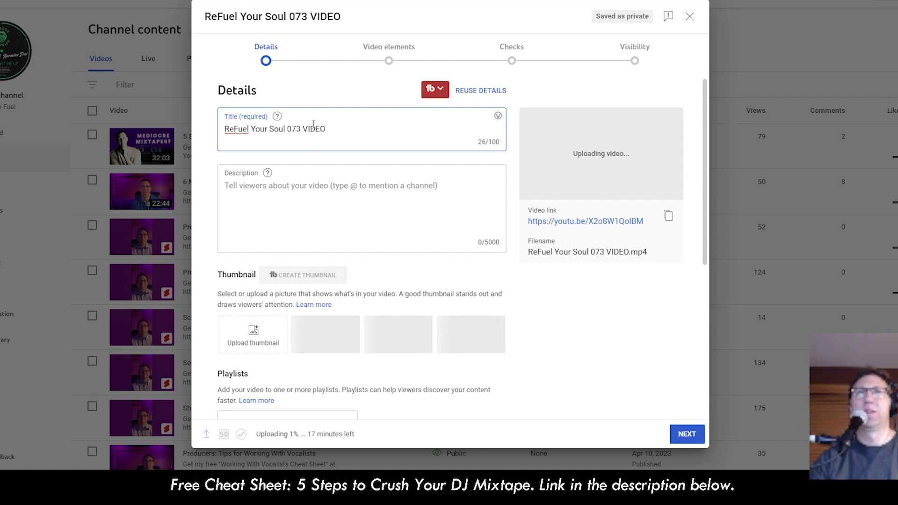
double_click(314, 128)
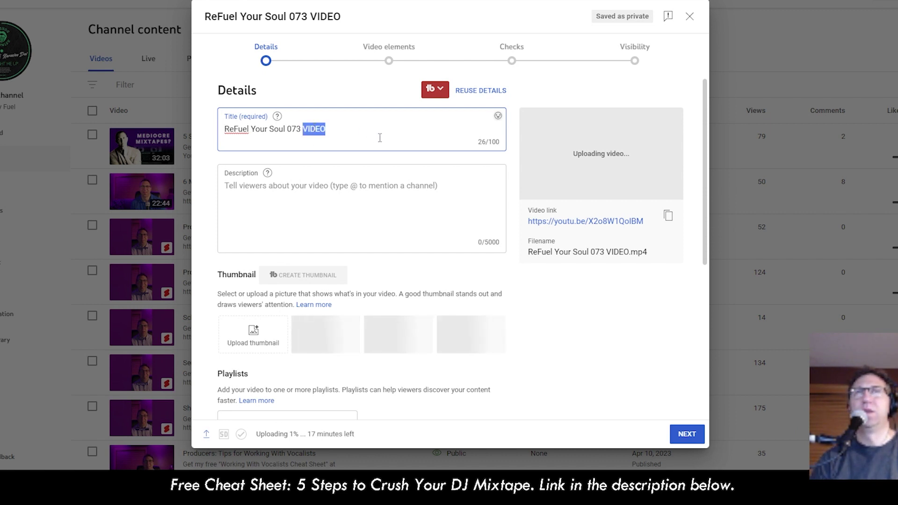
key("BackSpace")
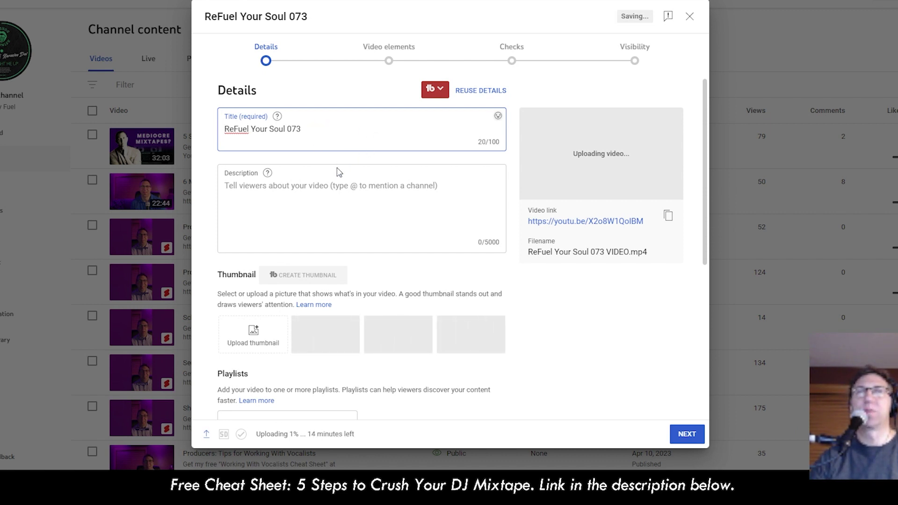
Paste the prepared mix introduction and the full timestamped track list into the video description
left_click(334, 188)
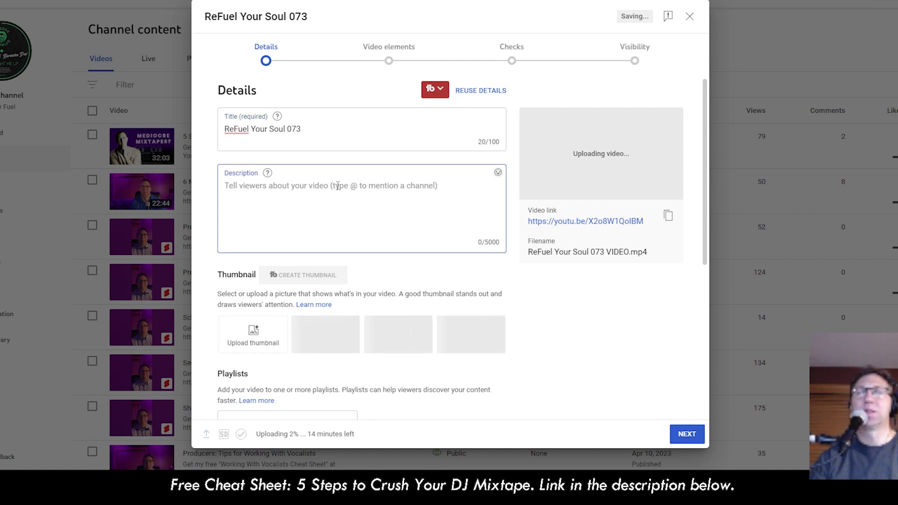
left_click_drag(489, 312, 335, 109)
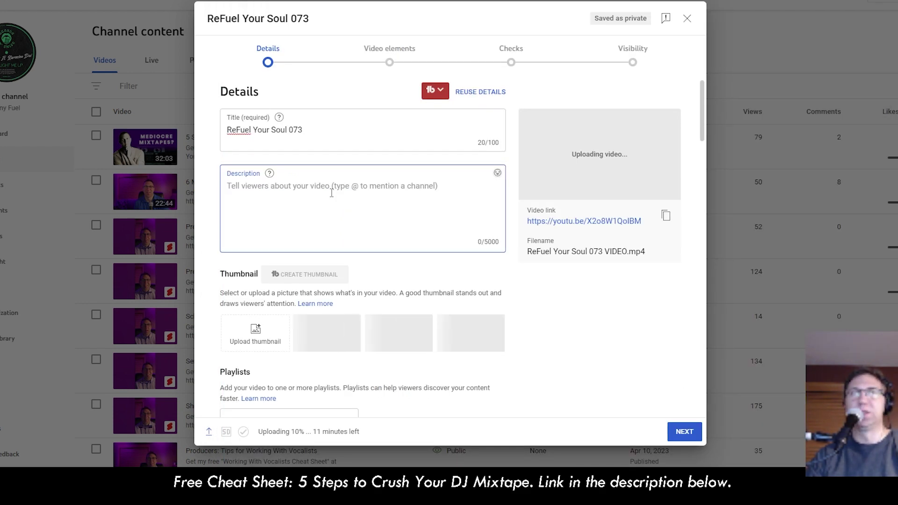
key("ctrl+v")
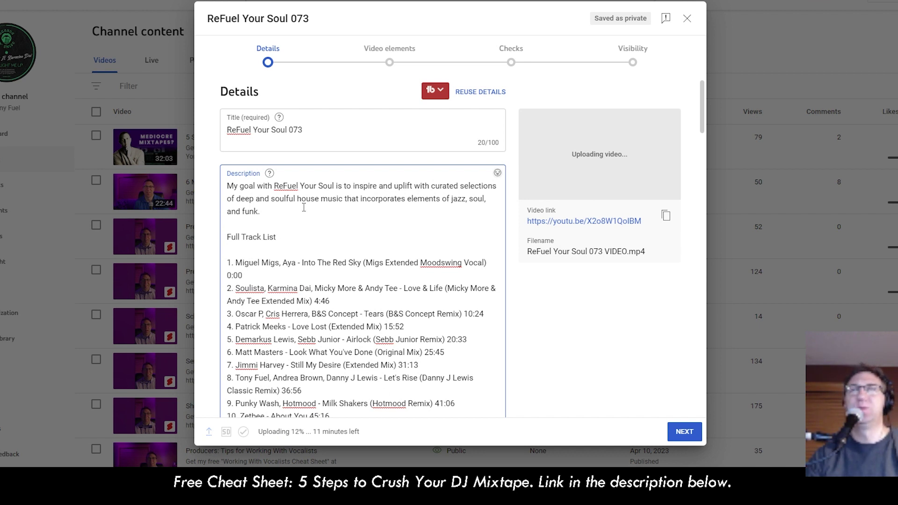
Upload the Cover Art image from the campaign's Artwork folder as the video thumbnail
scroll(264, 180, "down", 7)
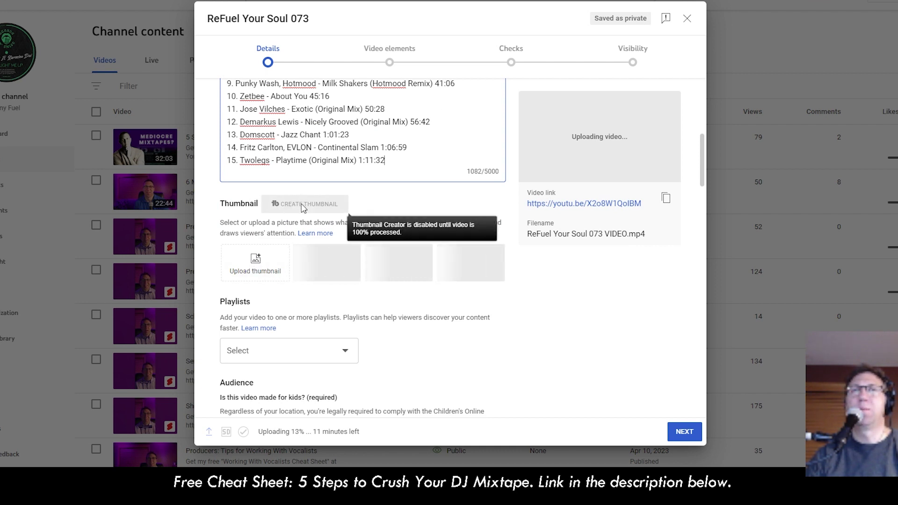
left_click(257, 262)
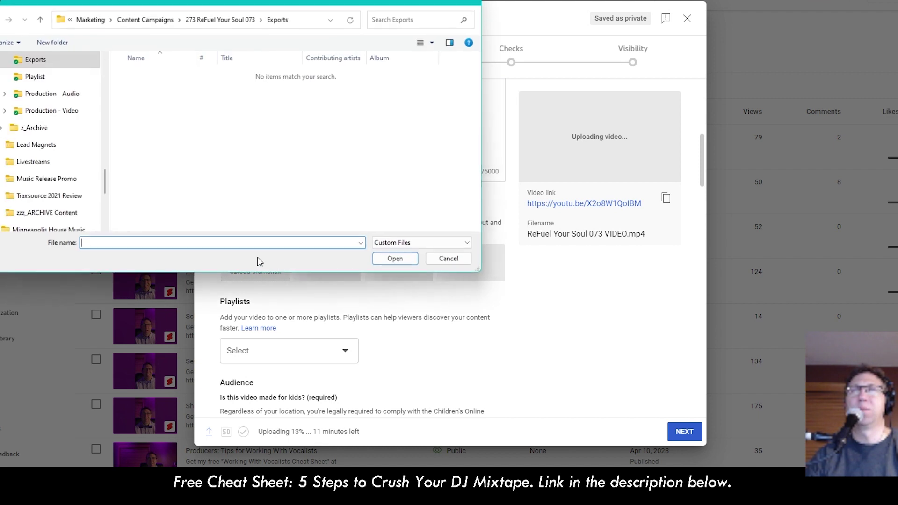
left_click(220, 20)
double_click(142, 75)
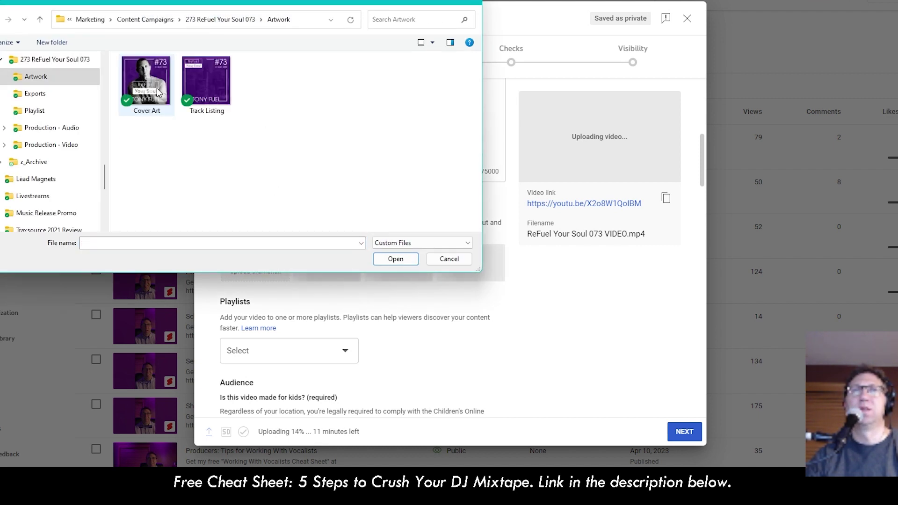
left_click(161, 89)
left_click(395, 258)
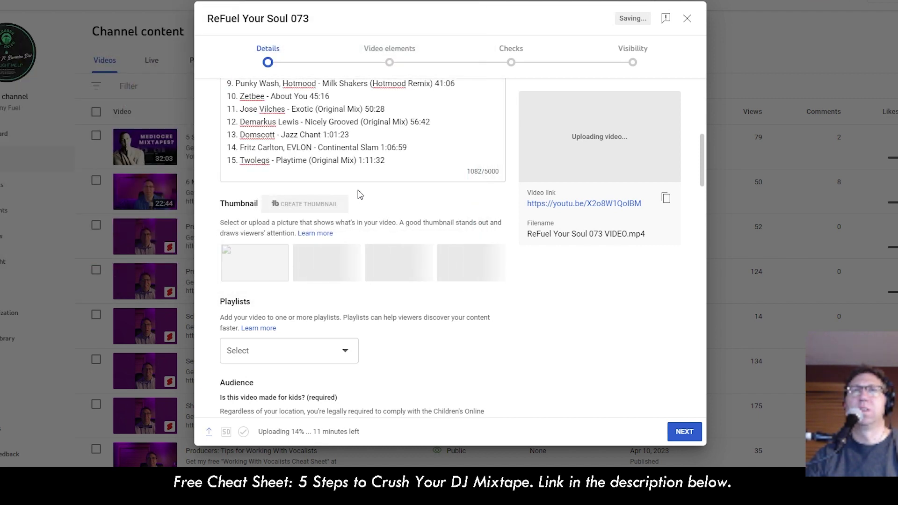
Examine the description's track list and the start time given after each track
scroll(350, 311, "down", 3)
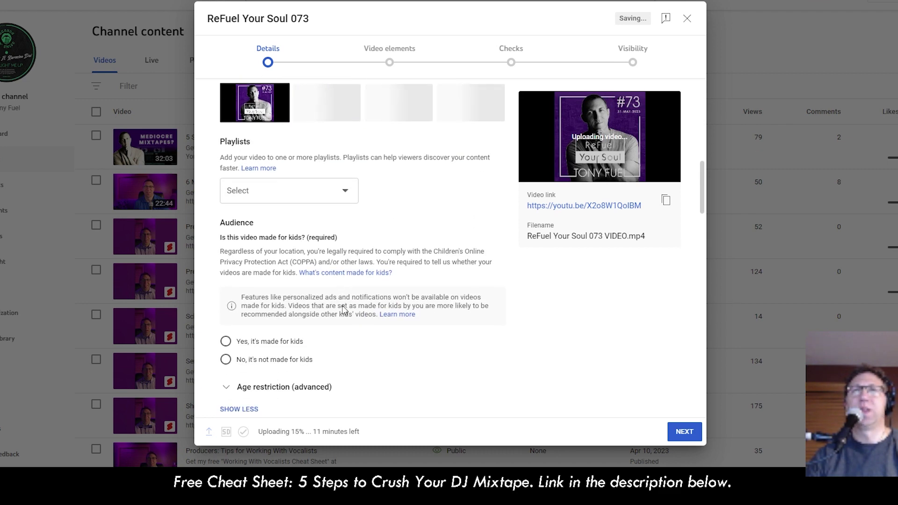
scroll(396, 210, "up", 6)
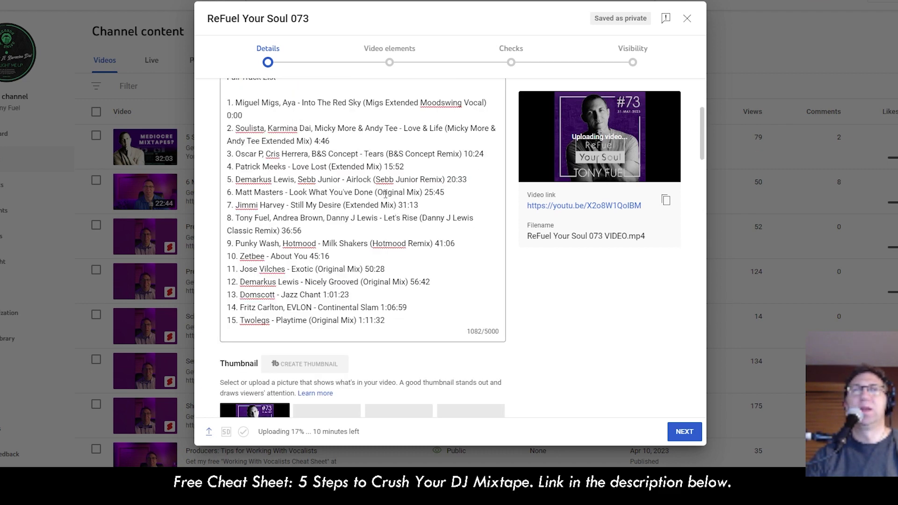
scroll(384, 192, "up", 1)
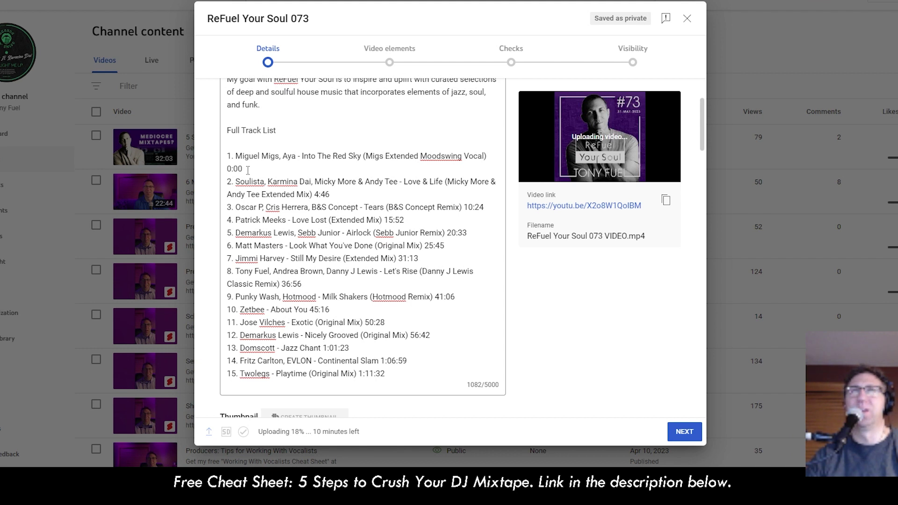
left_click_drag(242, 170, 229, 176)
left_click(257, 174)
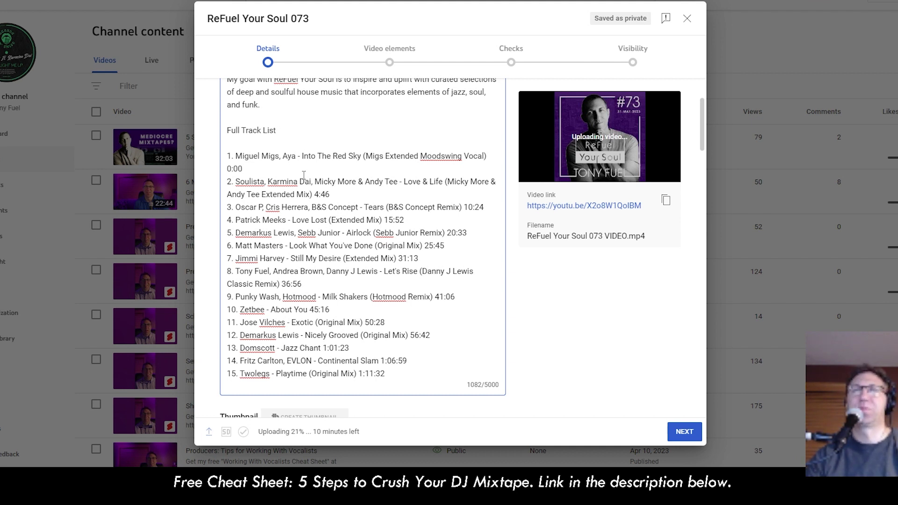
scroll(304, 175, "down", 4)
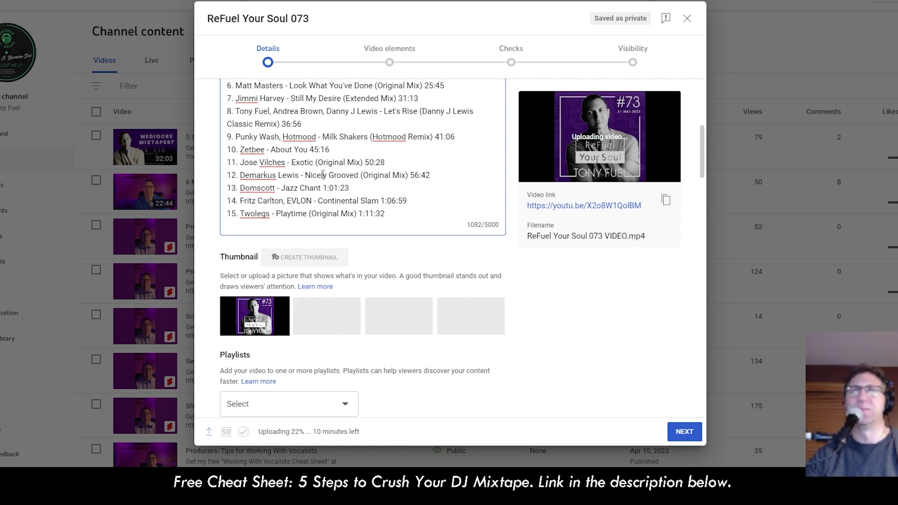
scroll(303, 174, "down", 4)
scroll(323, 174, "down", 1)
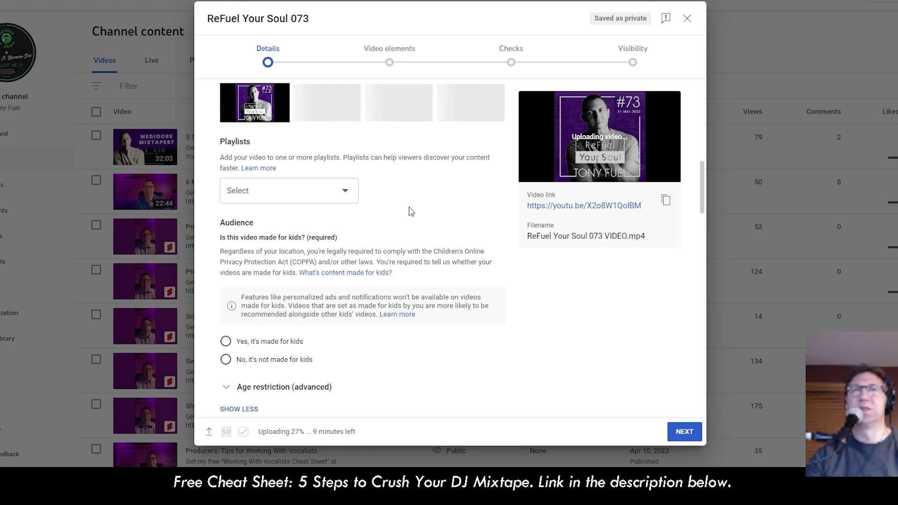
scroll(420, 180, "up", 5)
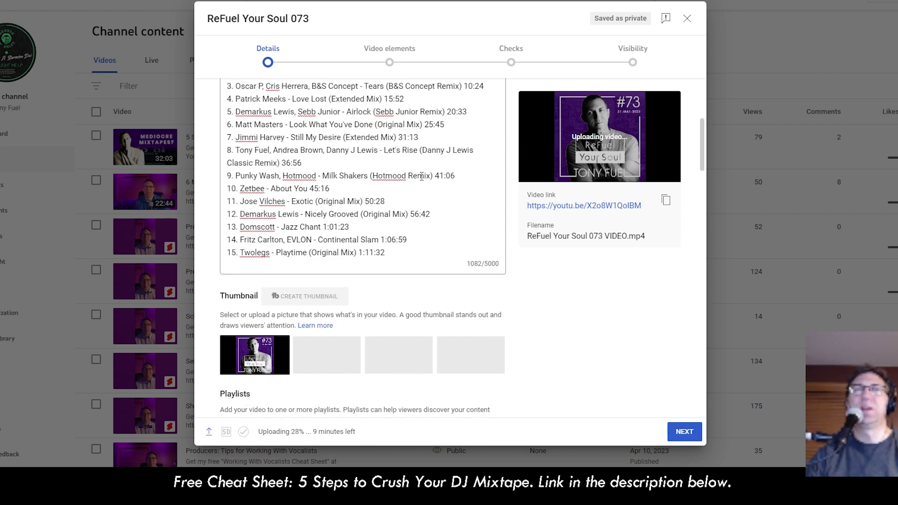
Add the video to the ReFuel Your Soul podcast playlist
scroll(421, 178, "down", 5)
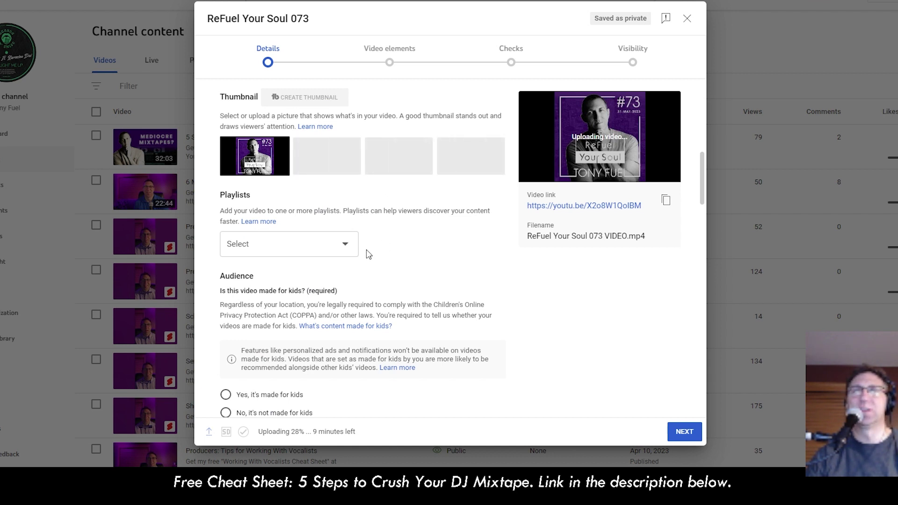
left_click(341, 245)
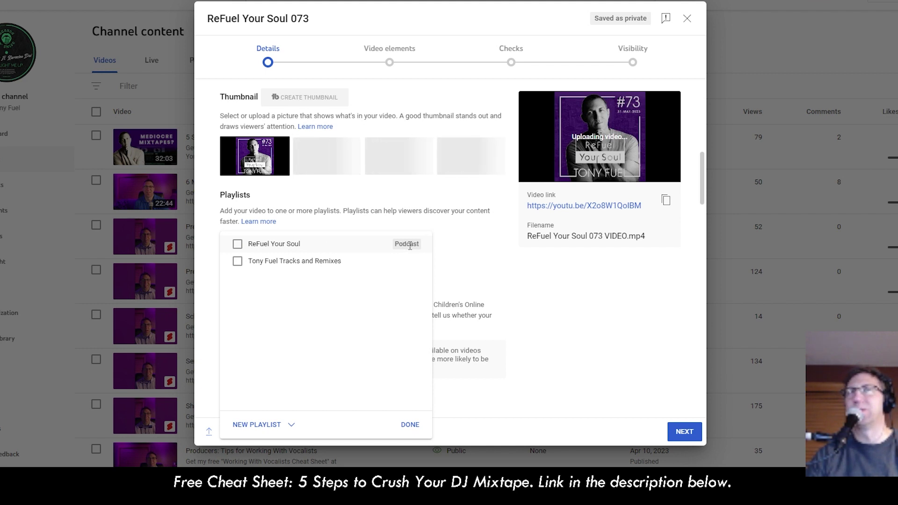
left_click(238, 245)
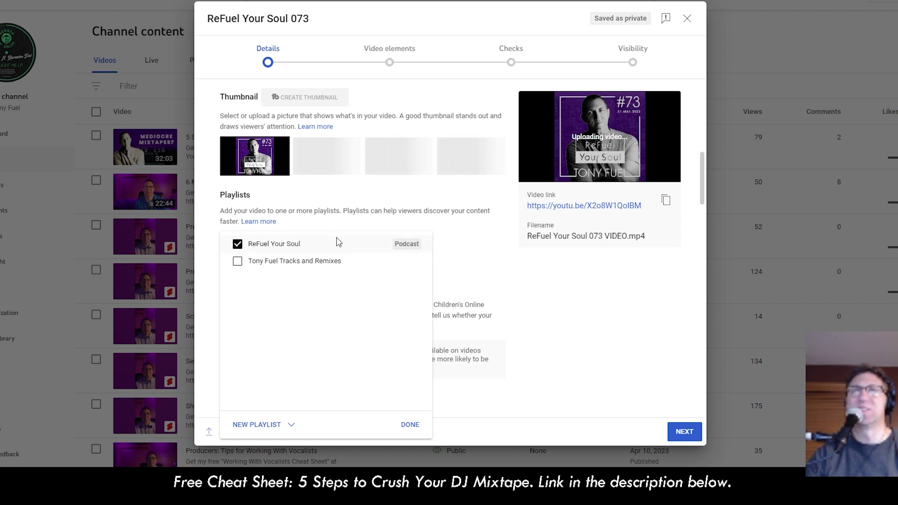
left_click(409, 427)
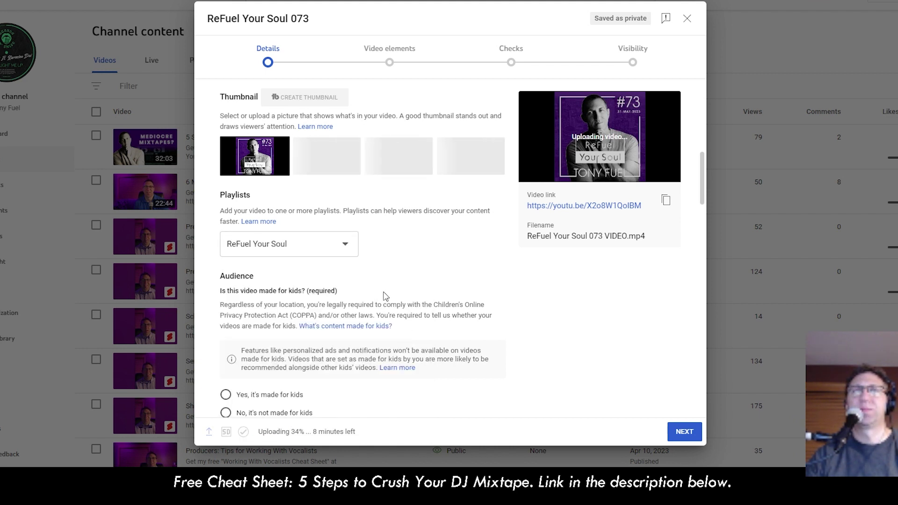
Go through the remaining details, video elements and checks of the upload, and continue to its visibility settings
scroll(487, 312, "down", 15)
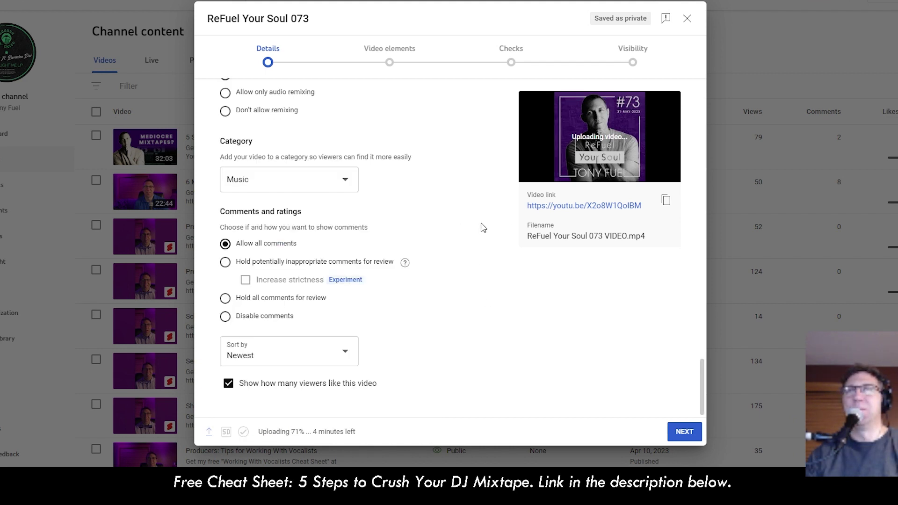
left_click(673, 434)
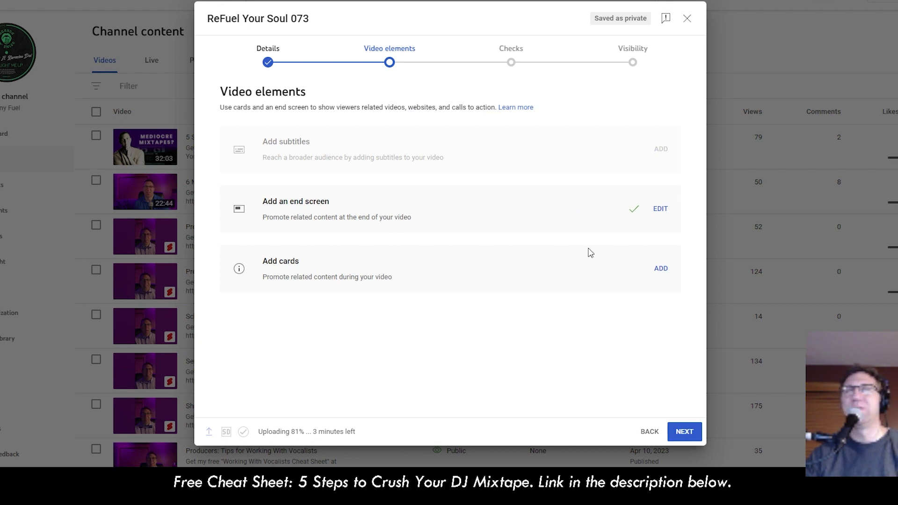
left_click(684, 432)
left_click(649, 431)
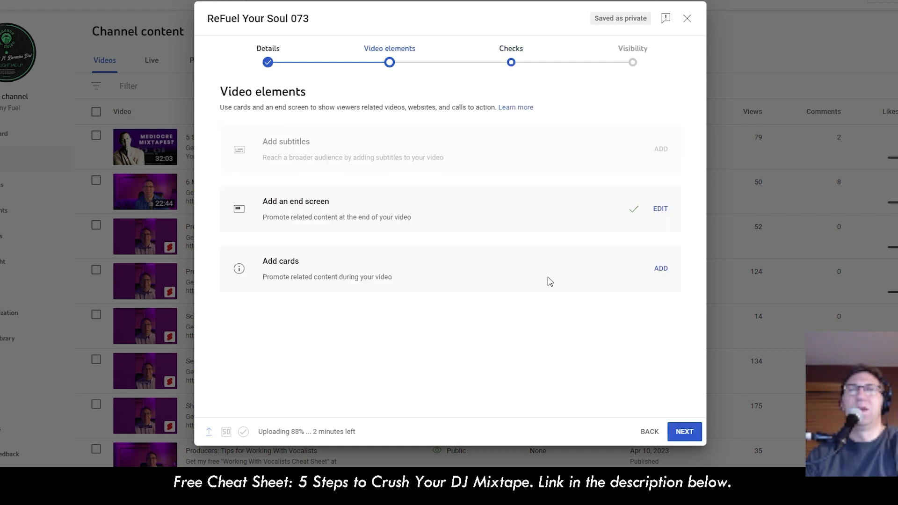
left_click(687, 435)
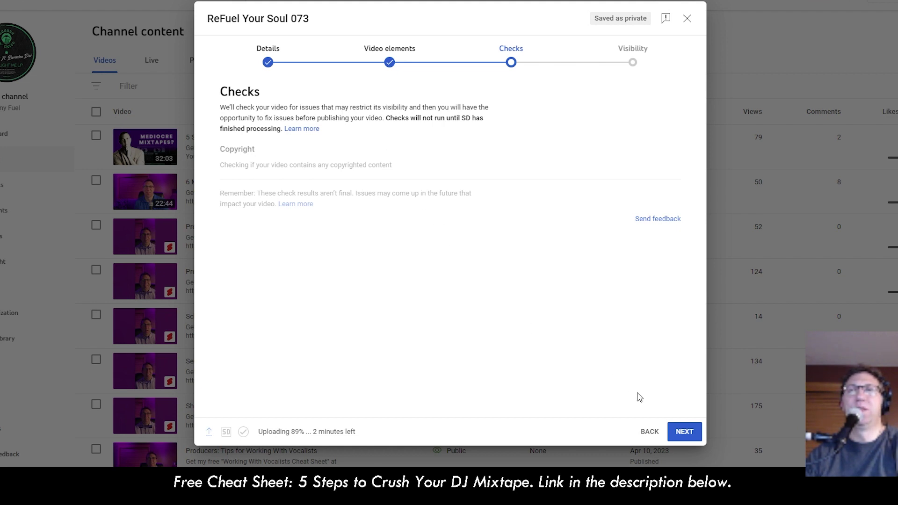
left_click(686, 433)
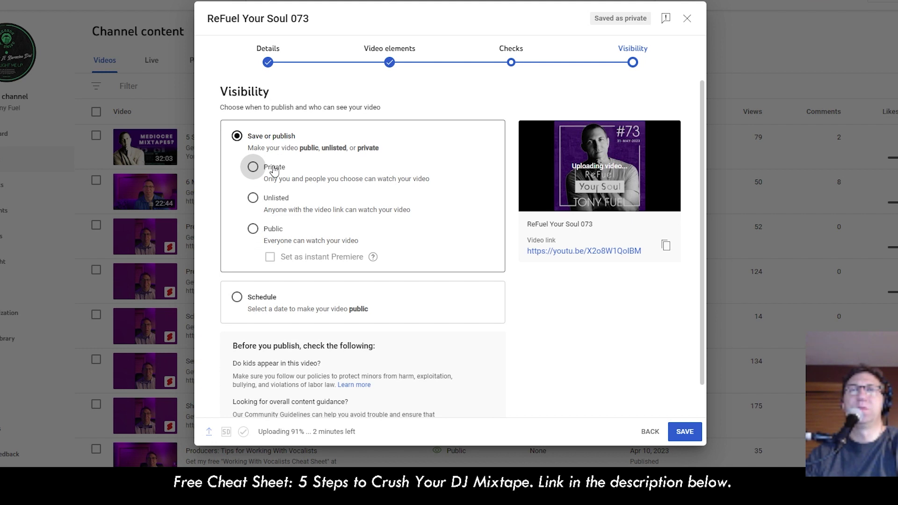
Set the video's visibility to Public and publish it
left_click(253, 229)
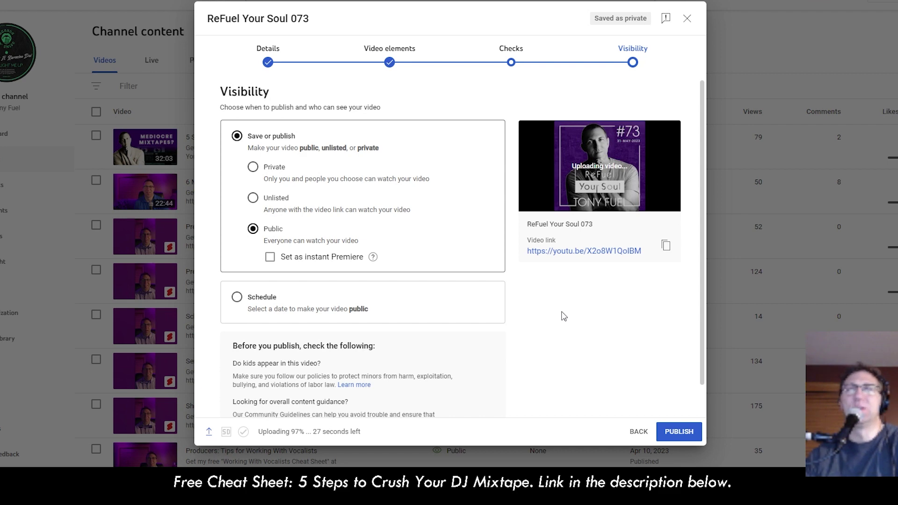
scroll(563, 316, "down", 1)
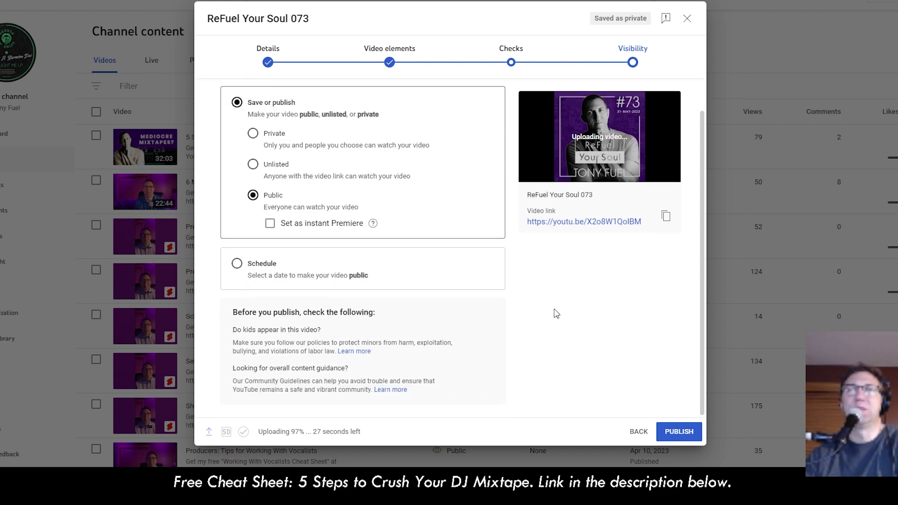
left_click(678, 432)
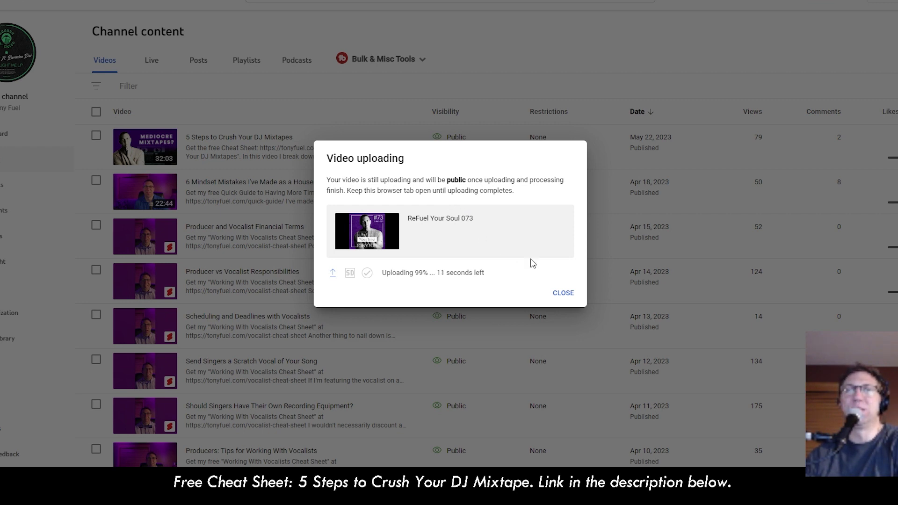
Dismiss the upload notice and examine the copyright details of ReFuel Your Soul 073, including the identified tracks and their impact on the video
left_click(562, 293)
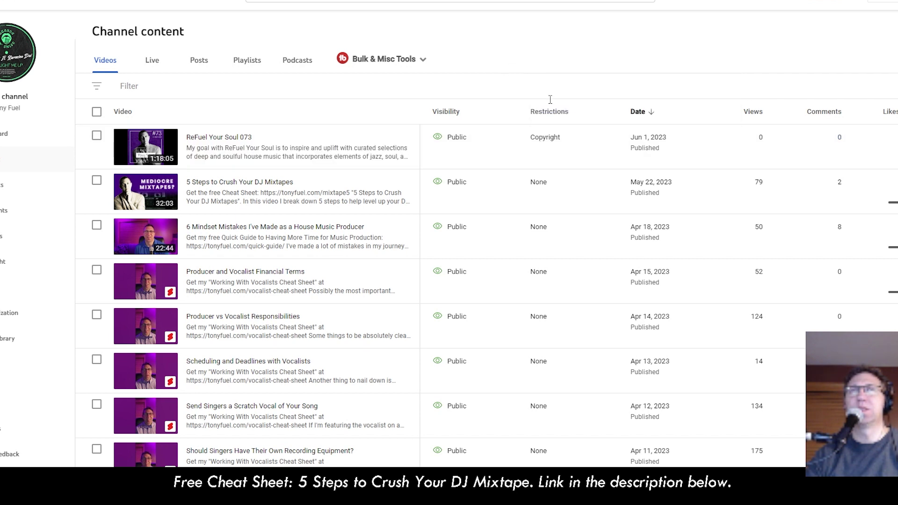
mouse_move(550, 145)
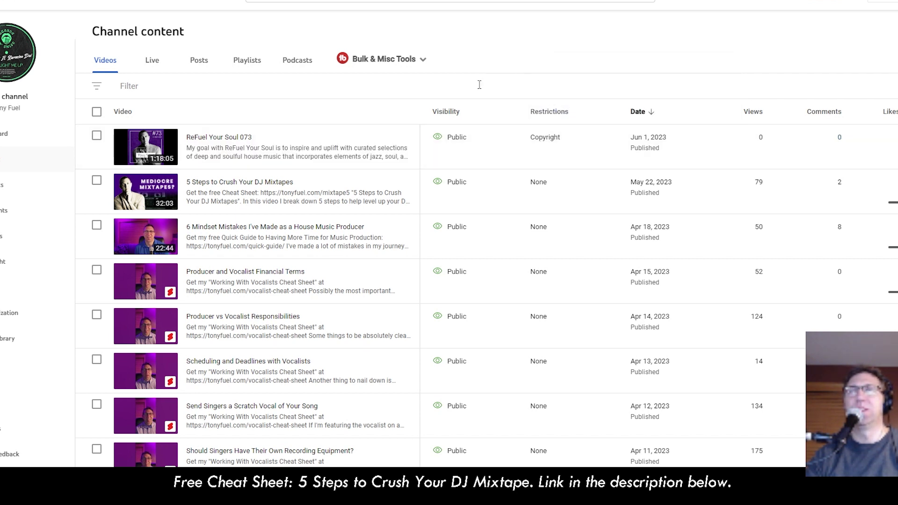
mouse_move(454, 113)
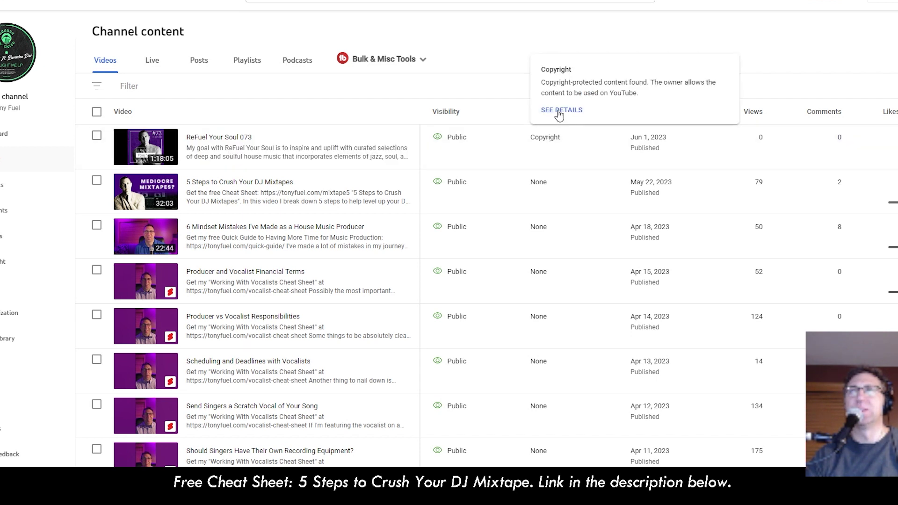
left_click(559, 112)
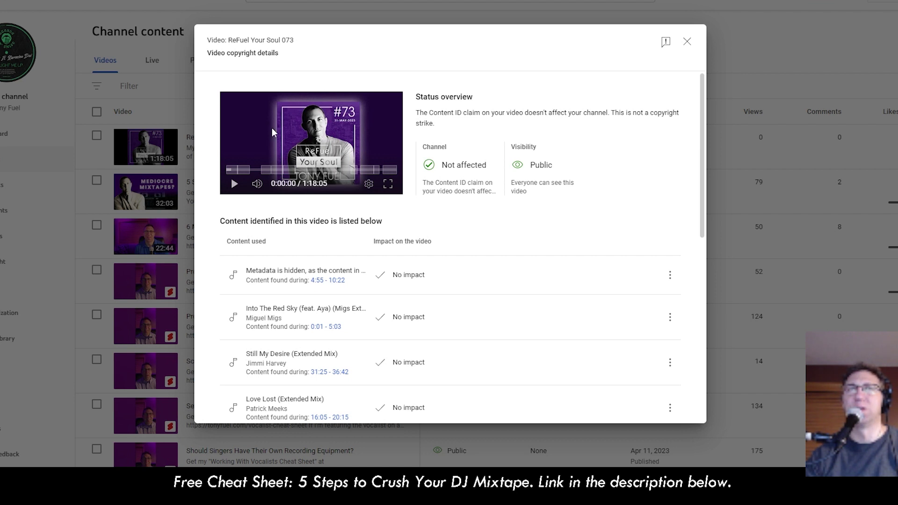
scroll(350, 154, "down", 1)
scroll(351, 154, "down", 3)
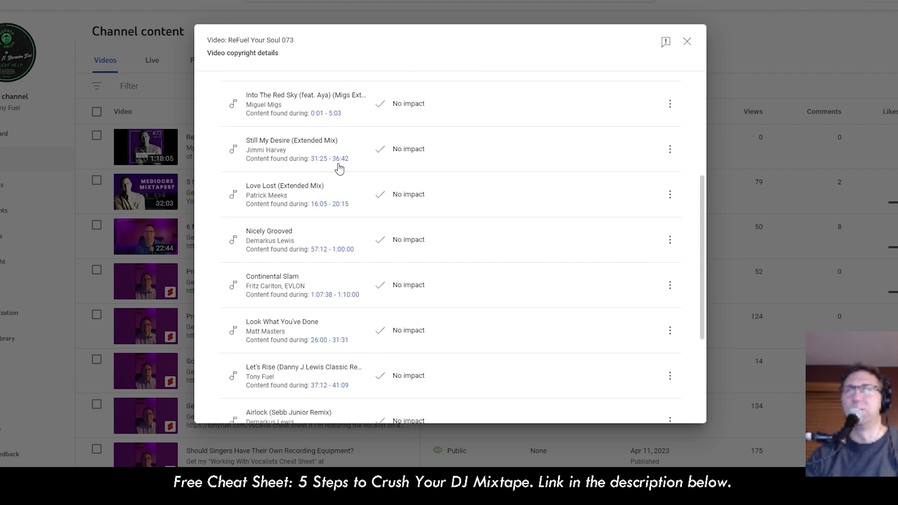
scroll(327, 168, "down", 3)
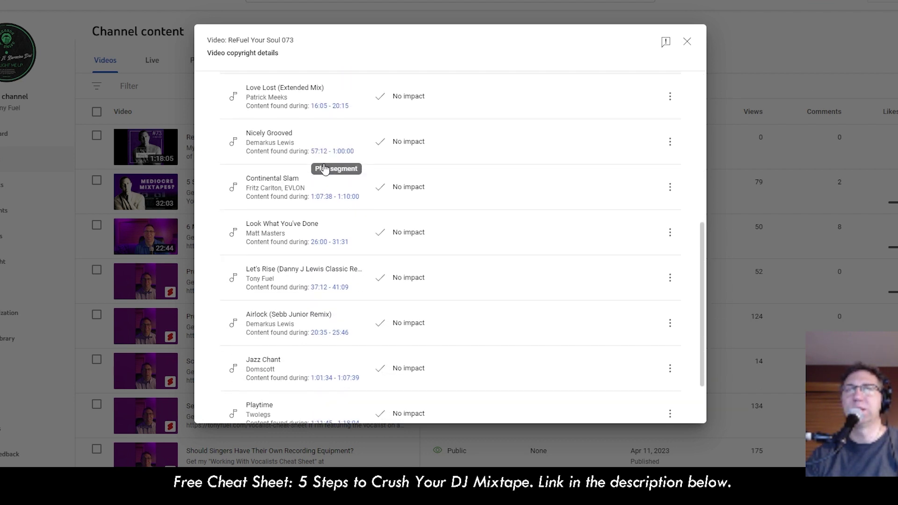
scroll(328, 169, "up", 7)
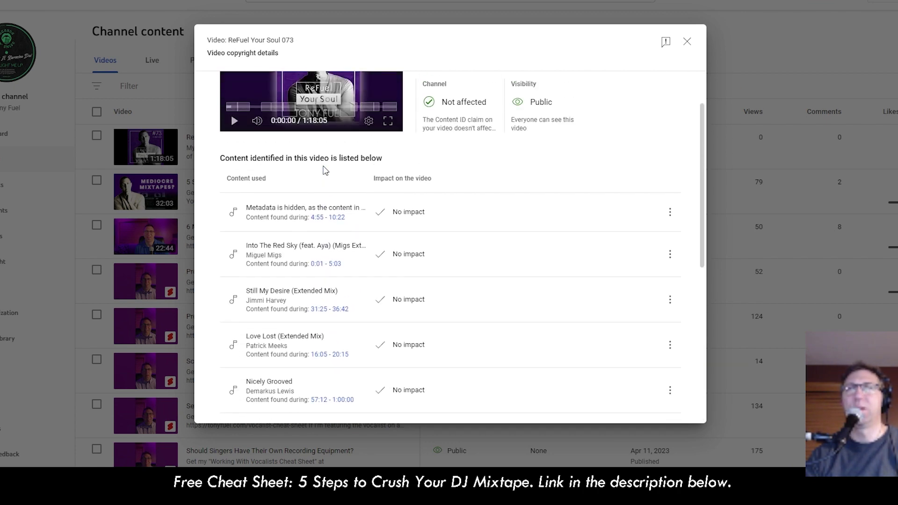
scroll(350, 169, "down", 2)
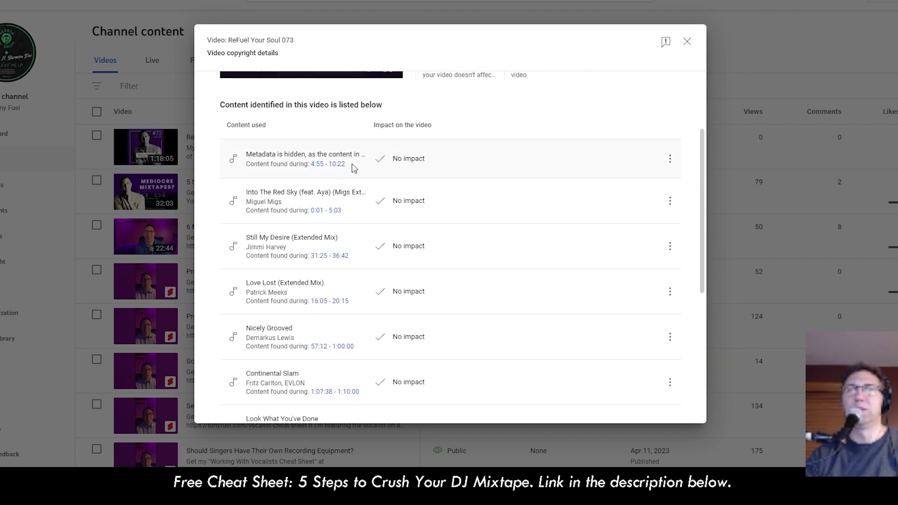
scroll(353, 168, "down", 5)
scroll(353, 166, "up", 7)
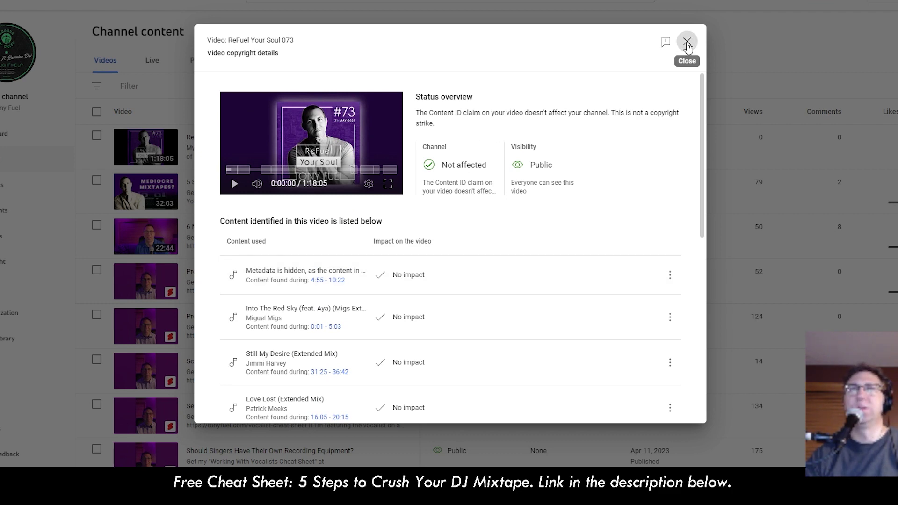
left_click(687, 46)
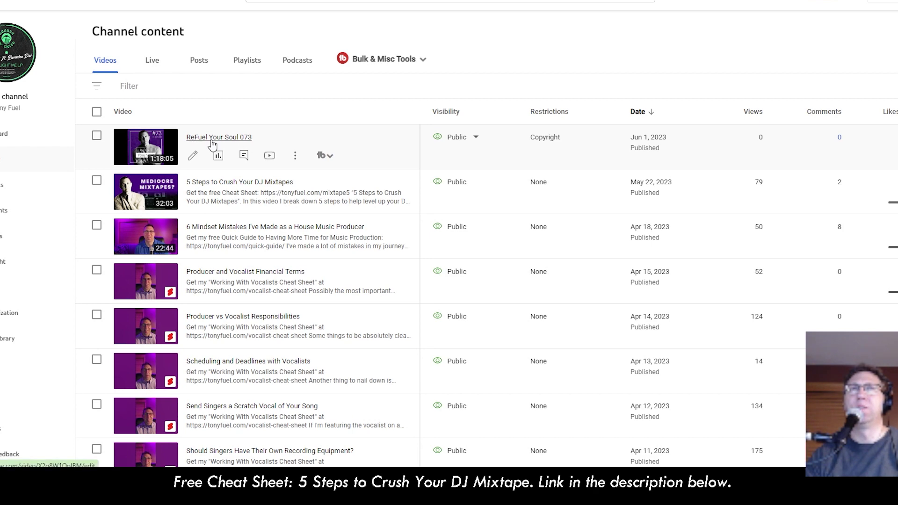
Open the published ReFuel Your Soul 073 video's watch page through the link in its details and play it
left_click(218, 145)
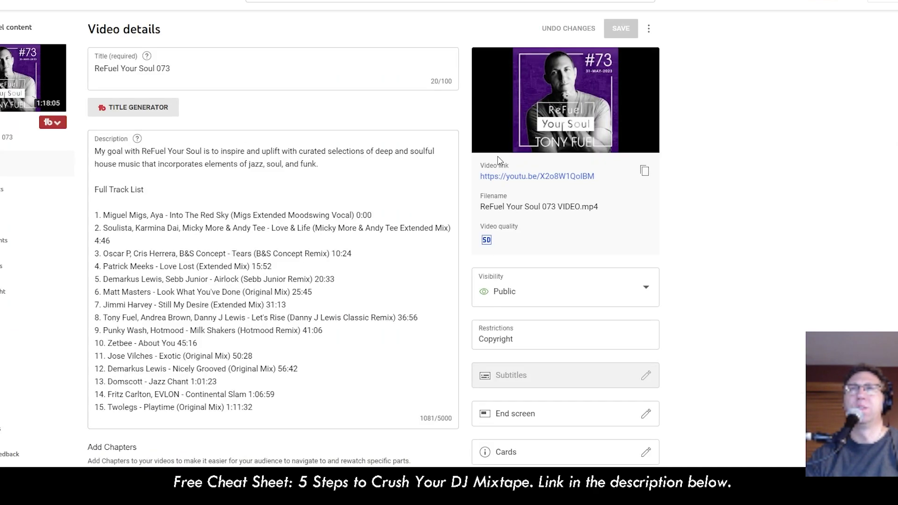
left_click(548, 177)
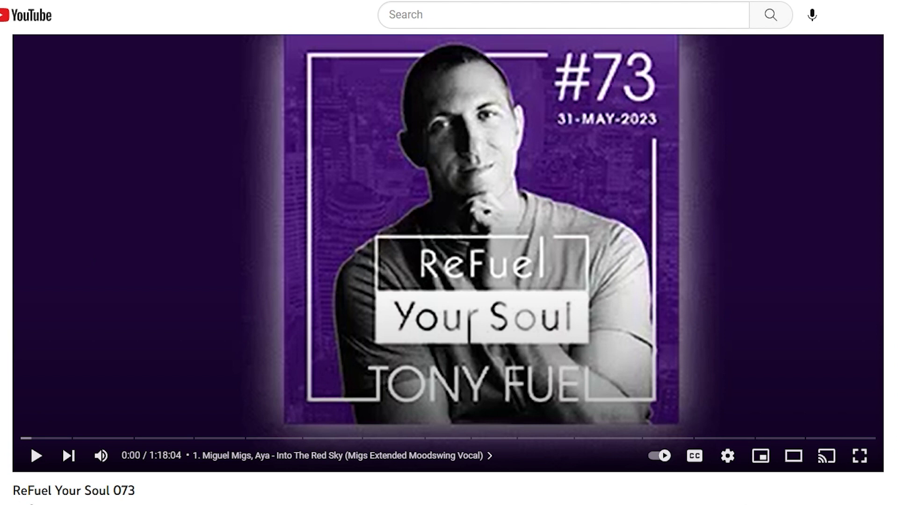
left_click(37, 458)
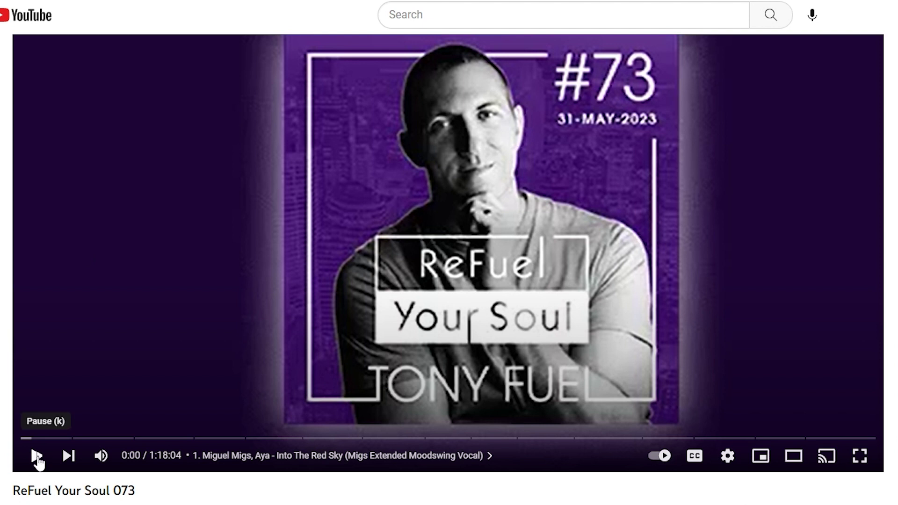